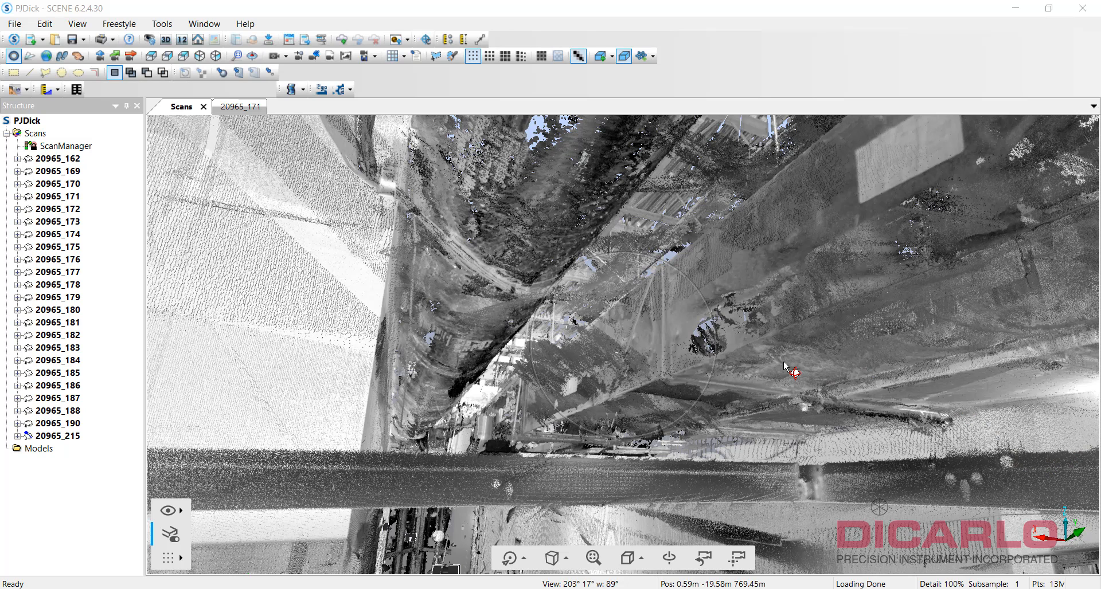
Orbit out of the scan and zoom out to an overview of the whole building's point cloud.
left_click_drag(653, 338, 918, 408)
left_click_drag(761, 370, 820, 457)
scroll(894, 458, "down", 10)
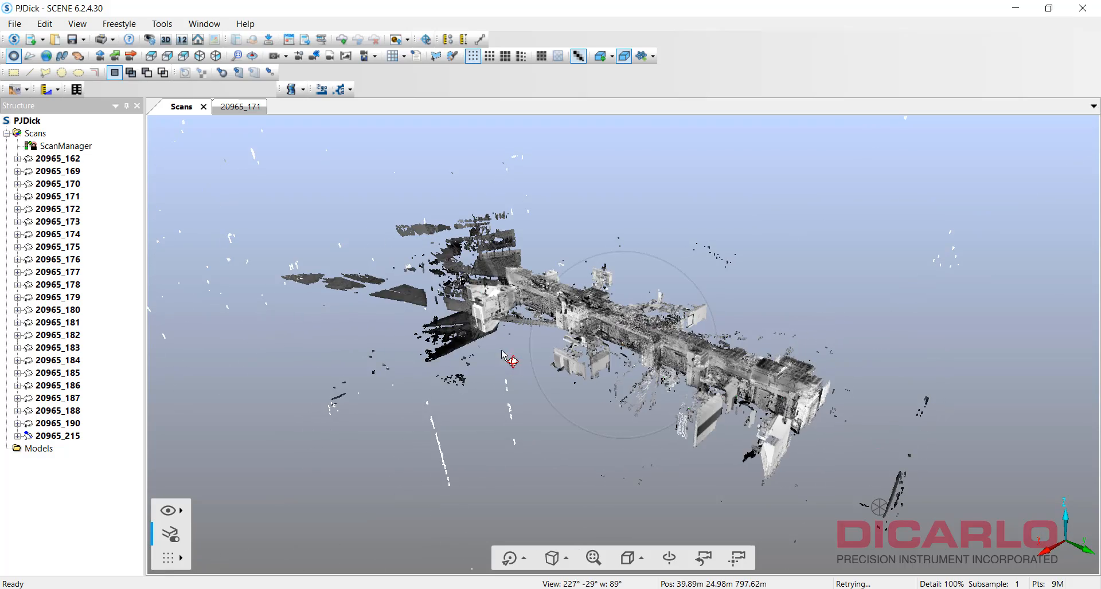
Set the orbit pivot on the building and orbit to a level side-on view of the cloud.
left_click_drag(932, 375, 940, 413)
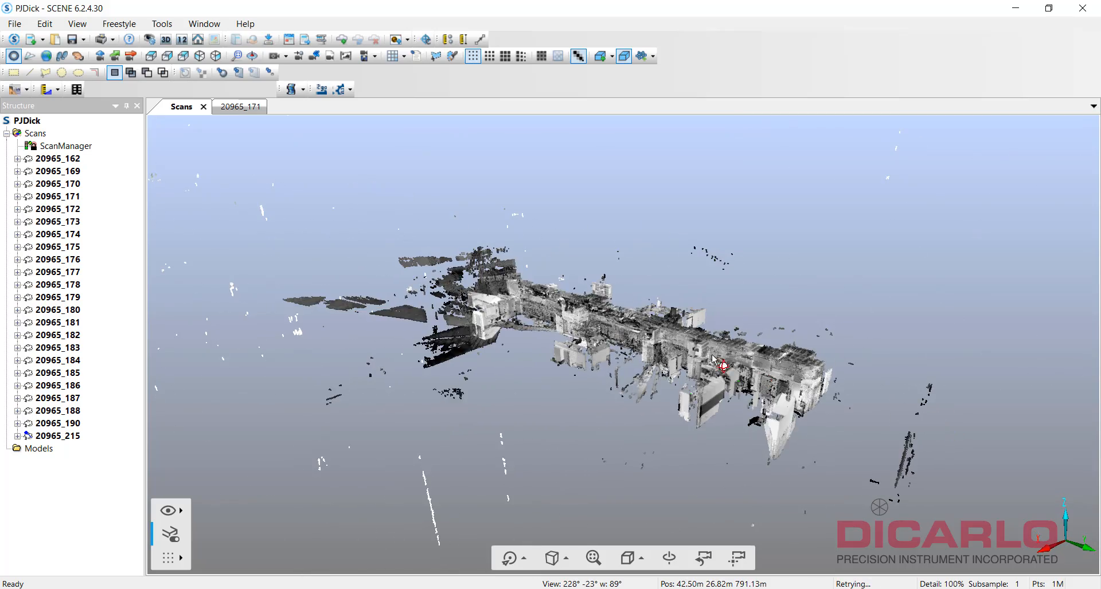
left_click_drag(634, 322, 935, 398)
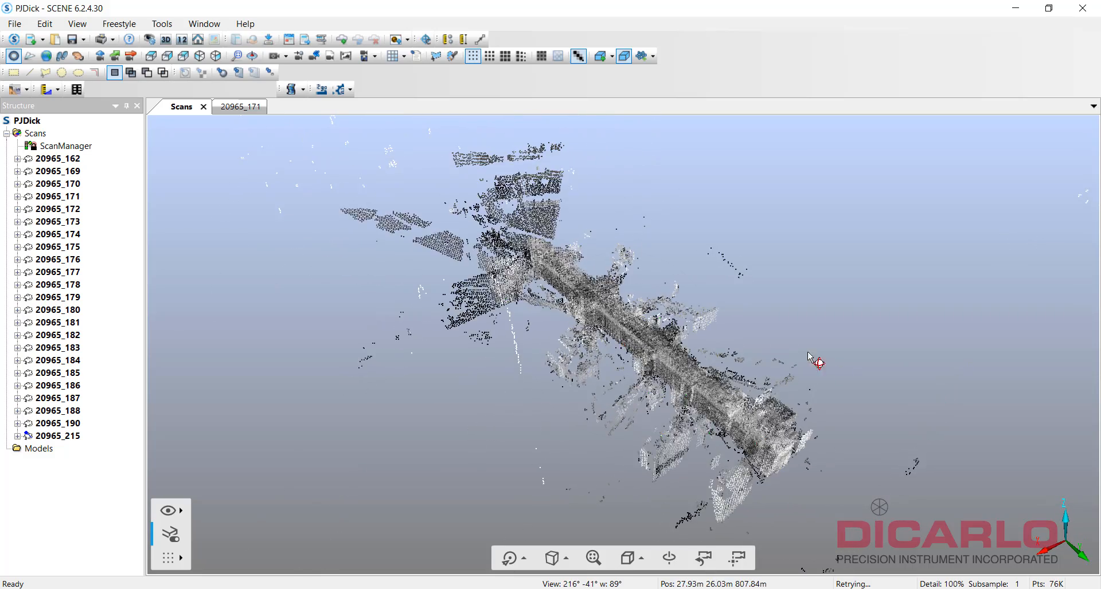
left_click_drag(857, 377, 792, 293)
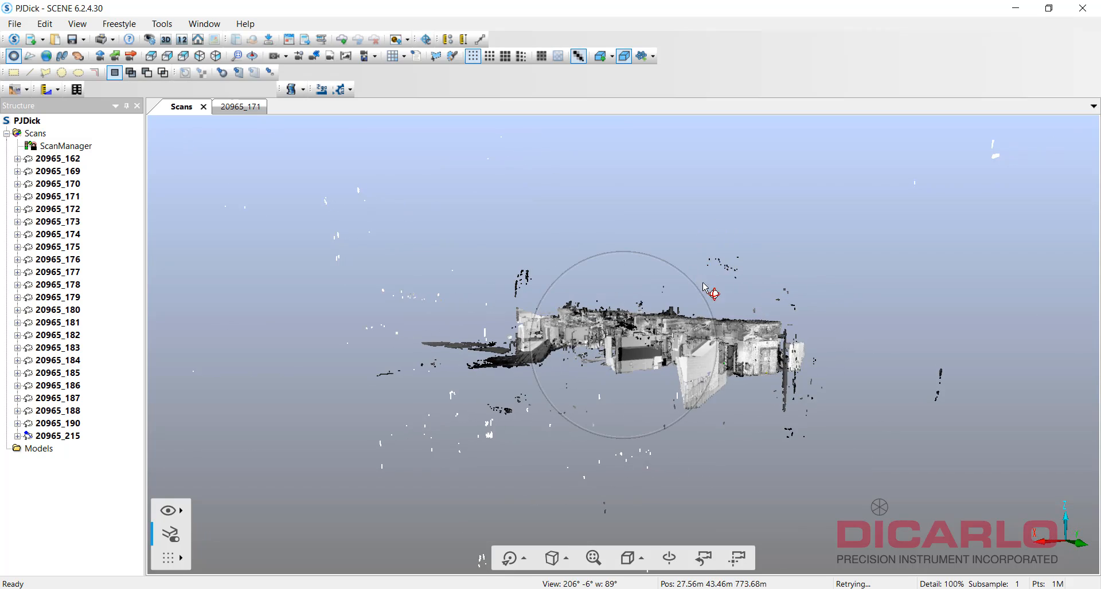
left_click_drag(762, 295, 826, 287)
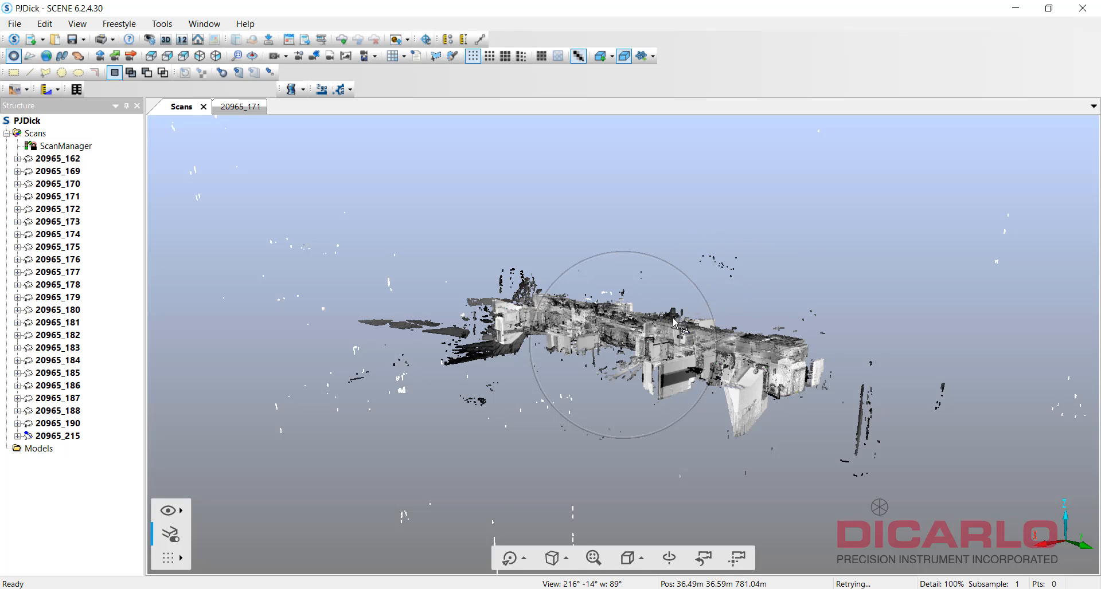
left_click_drag(676, 324, 787, 364)
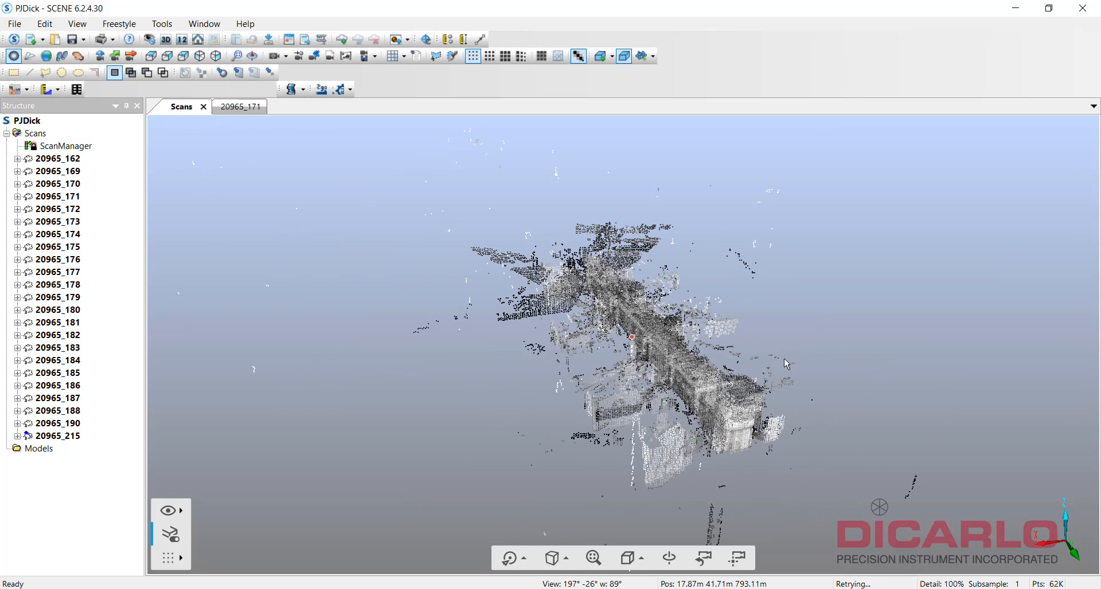
left_click(610, 243)
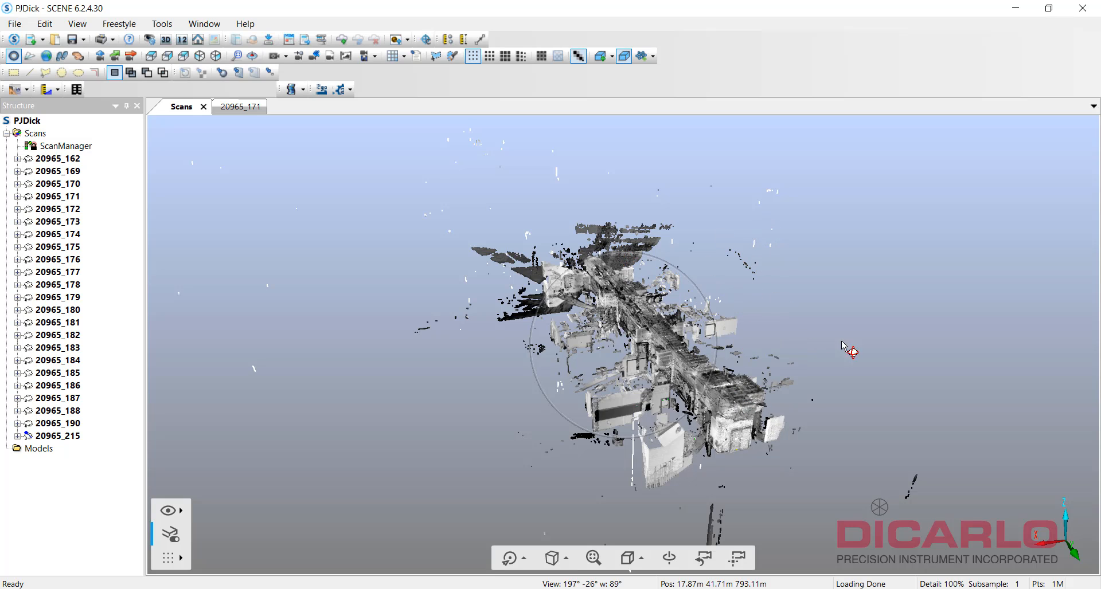
left_click_drag(843, 343, 961, 294)
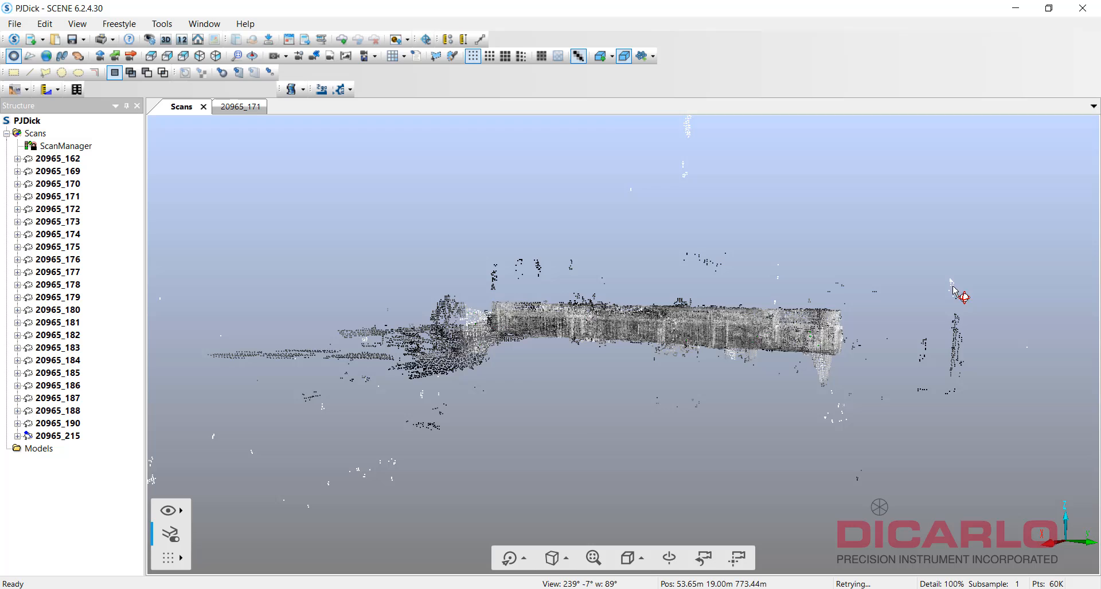
Create a clipping box and widen its left, right and bottom faces around the building.
left_click(610, 55)
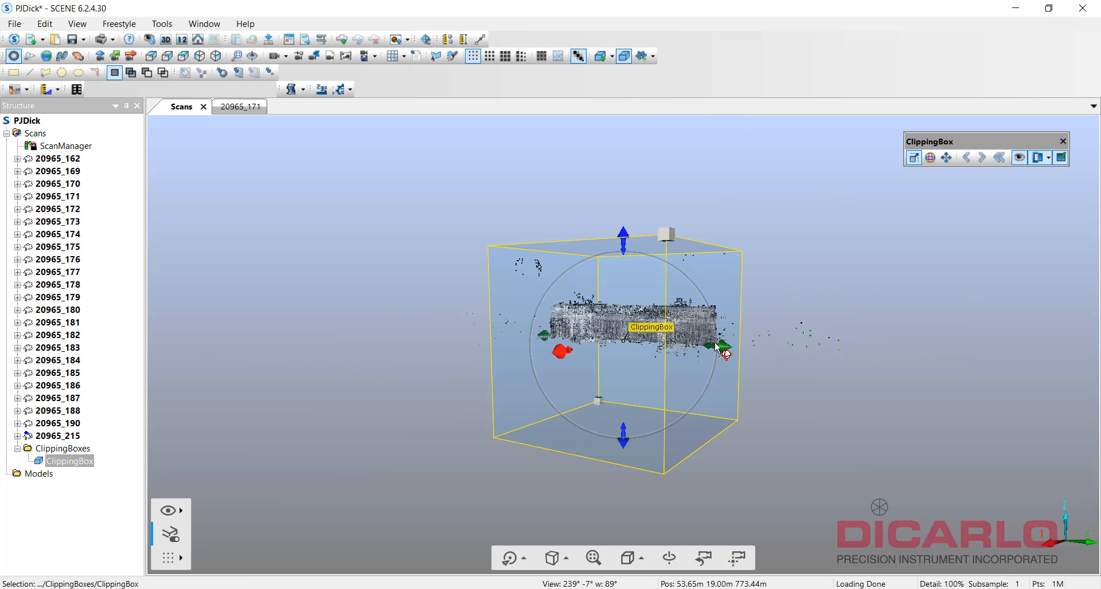
left_click_drag(717, 348, 739, 351)
left_click_drag(854, 353, 1018, 365)
left_click_drag(542, 344, 348, 337)
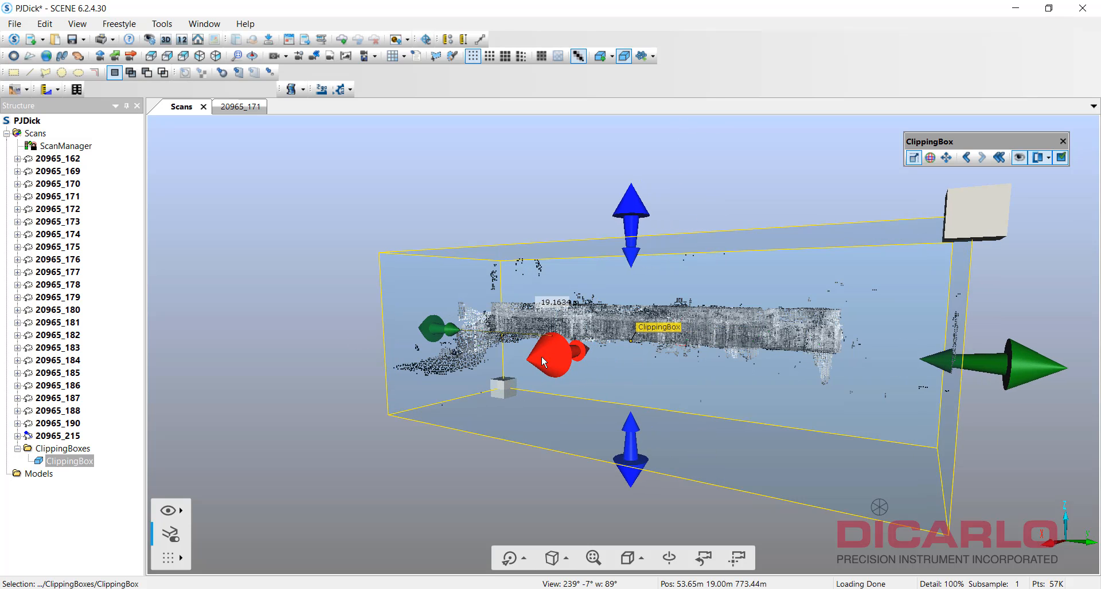
left_click_drag(635, 461, 627, 293)
Lower the clipping box's top face, then orbit to check it encloses the structure.
left_click_drag(635, 227, 636, 267)
left_click_drag(839, 261, 753, 469)
left_click_drag(548, 497, 643, 400)
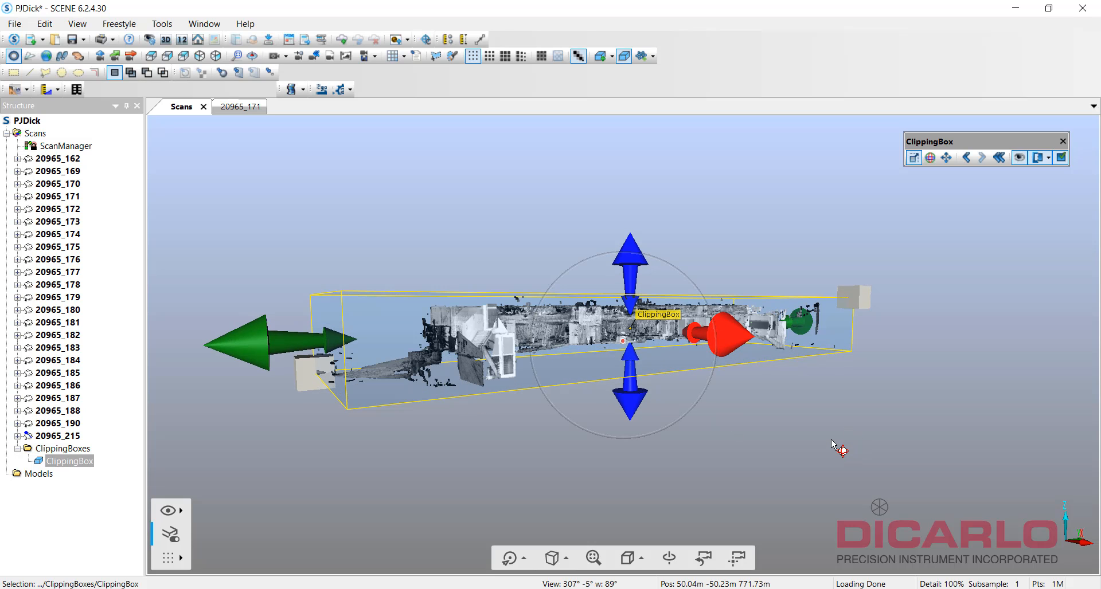
left_click_drag(832, 441, 751, 329)
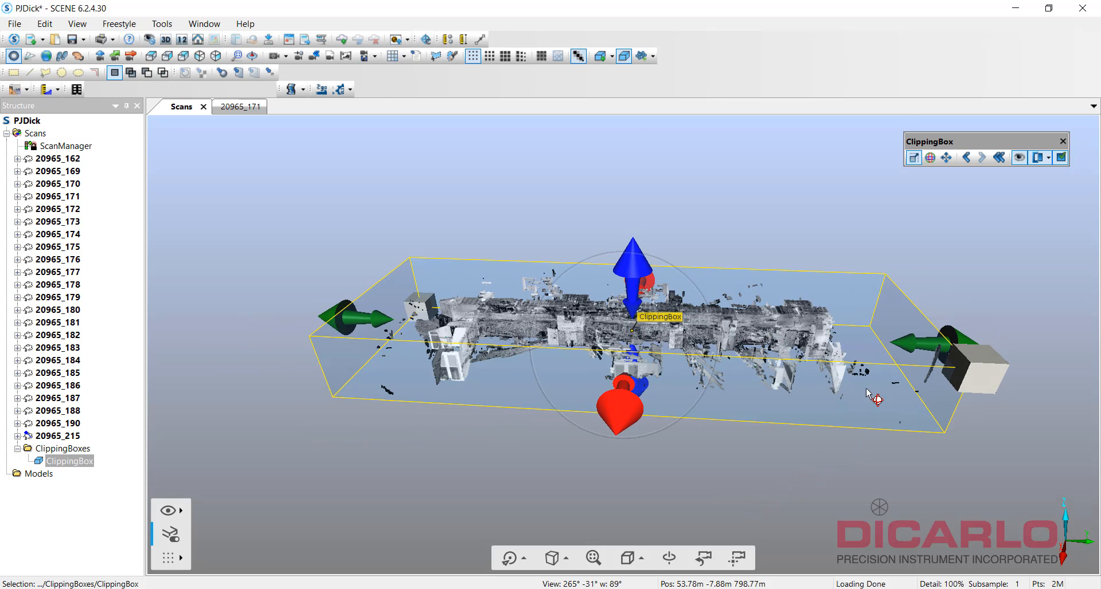
left_click_drag(892, 464, 760, 340)
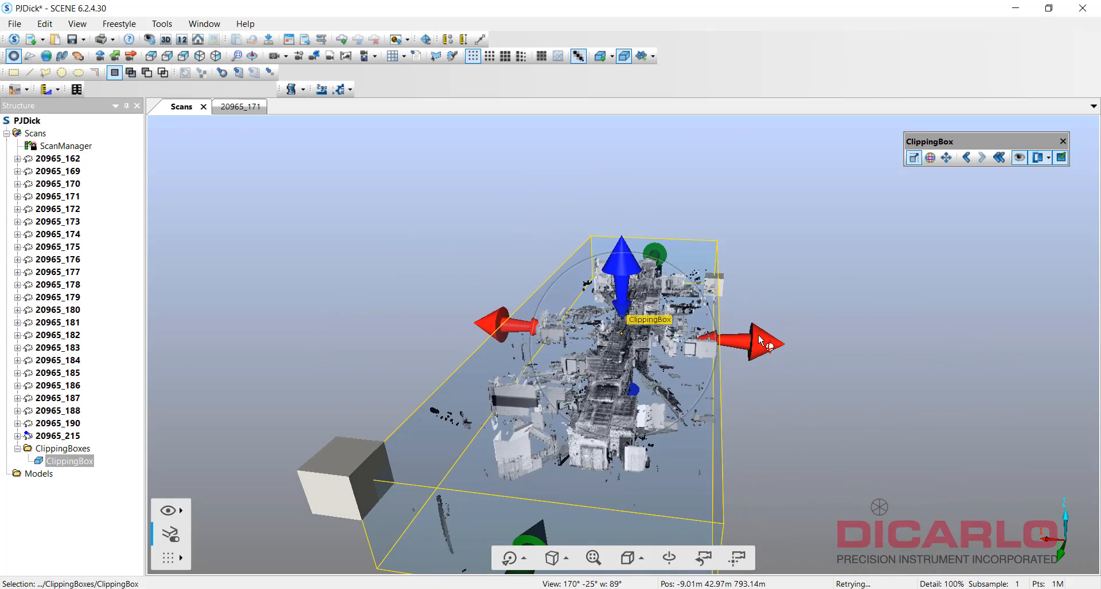
Disable clipping on ClippingBox so the full point cloud shows again.
right_click(587, 334)
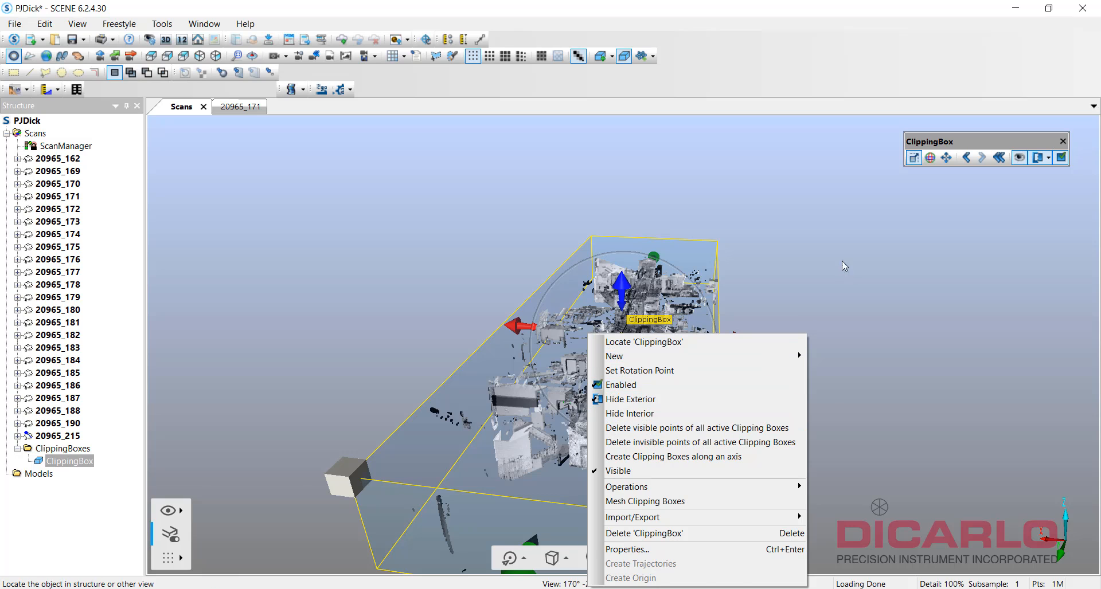
left_click(1055, 175)
left_click(553, 347)
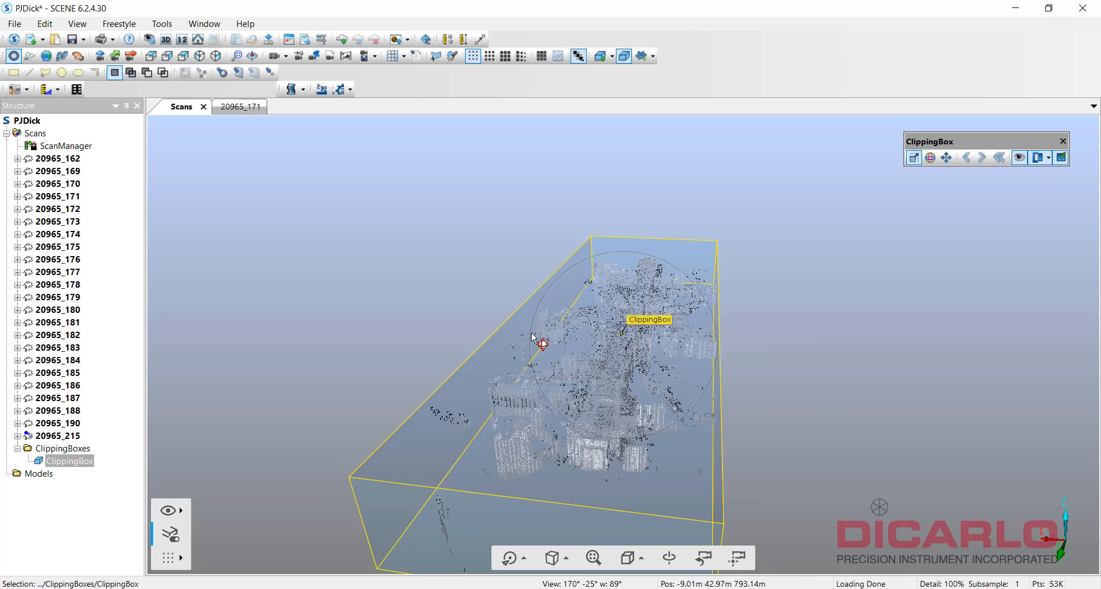
left_click(1061, 159)
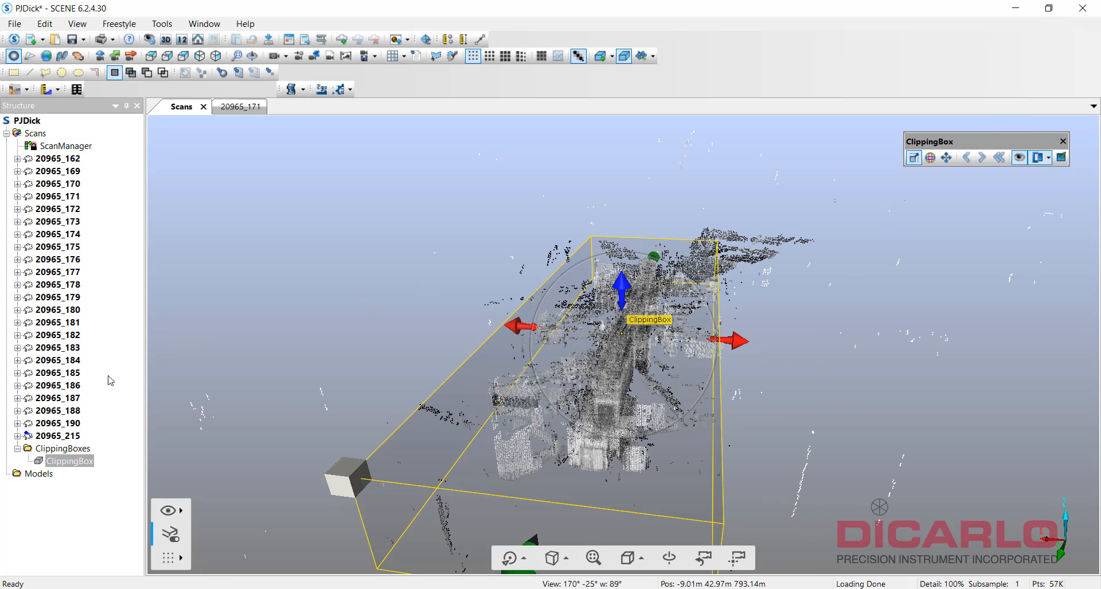
Hide the ClippingBoxes folder, then delete it from the Structure tree and confirm.
right_click(40, 462)
left_click(55, 449)
right_click(53, 449)
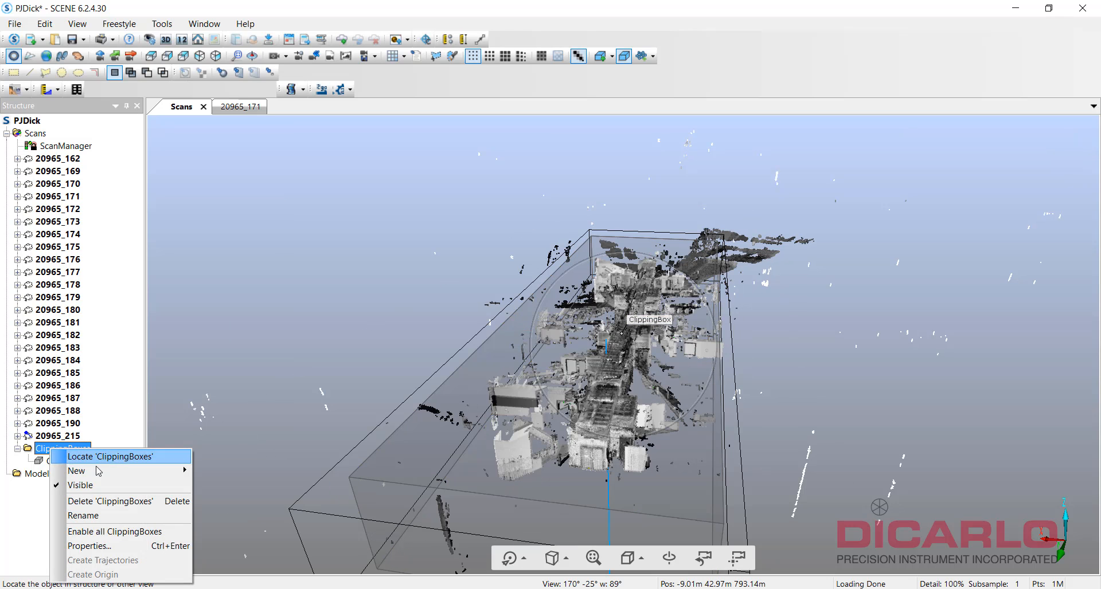
left_click(81, 486)
right_click(65, 448)
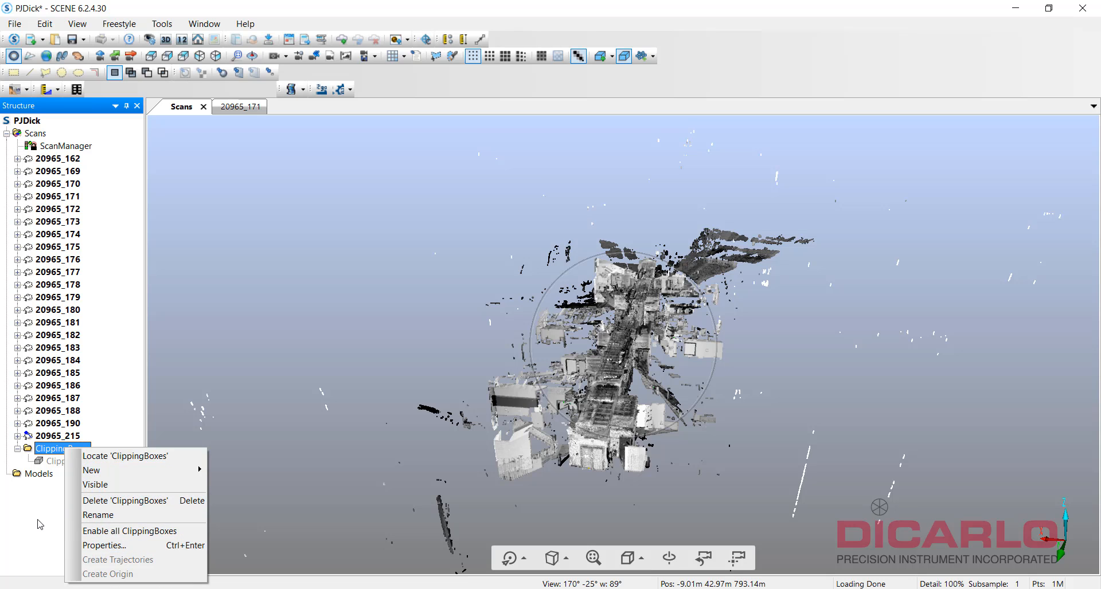
left_click(115, 501)
left_click(586, 356)
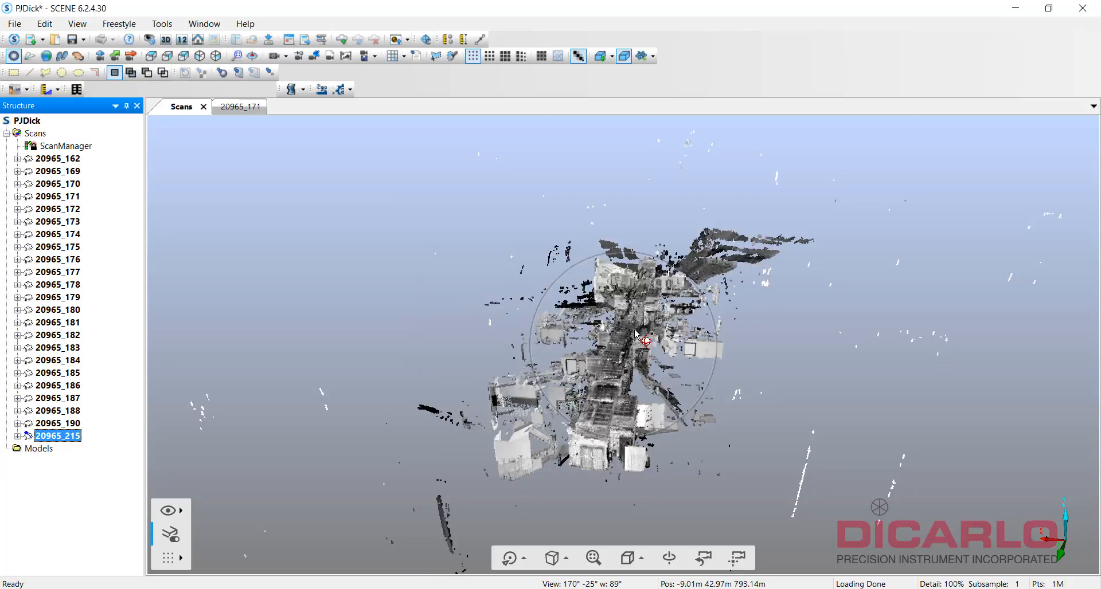
scroll(625, 339, "up", 10)
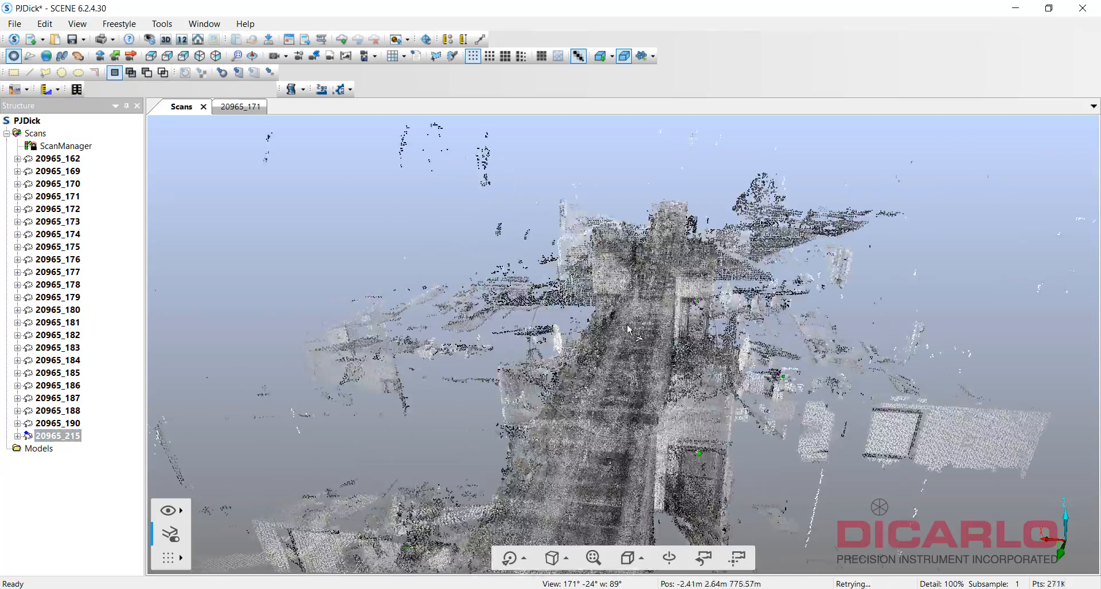
scroll(630, 352, "up", 10)
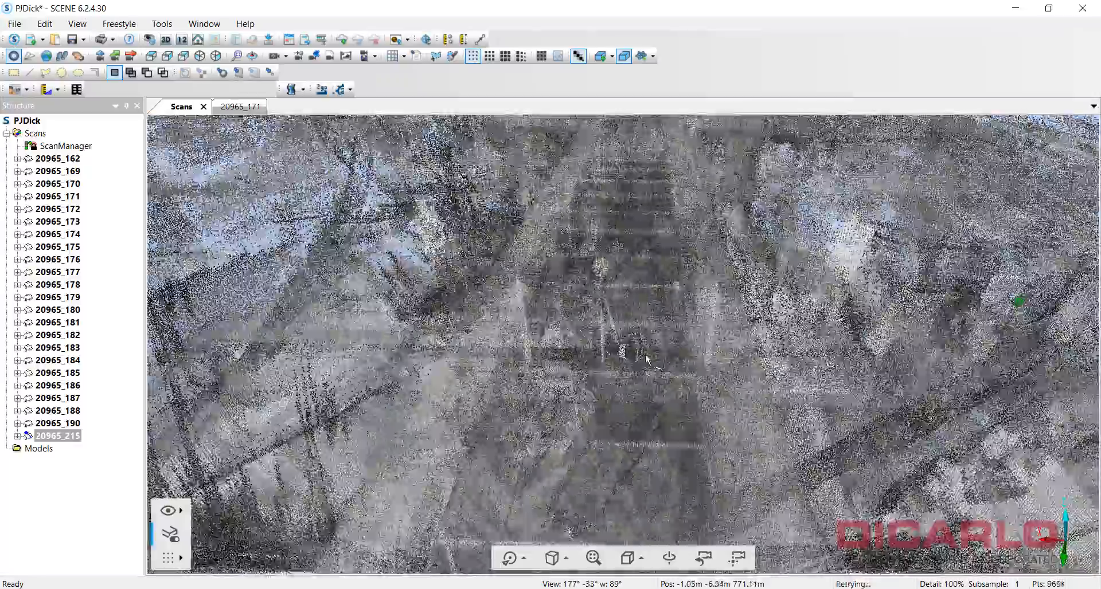
scroll(649, 329, "up", 10)
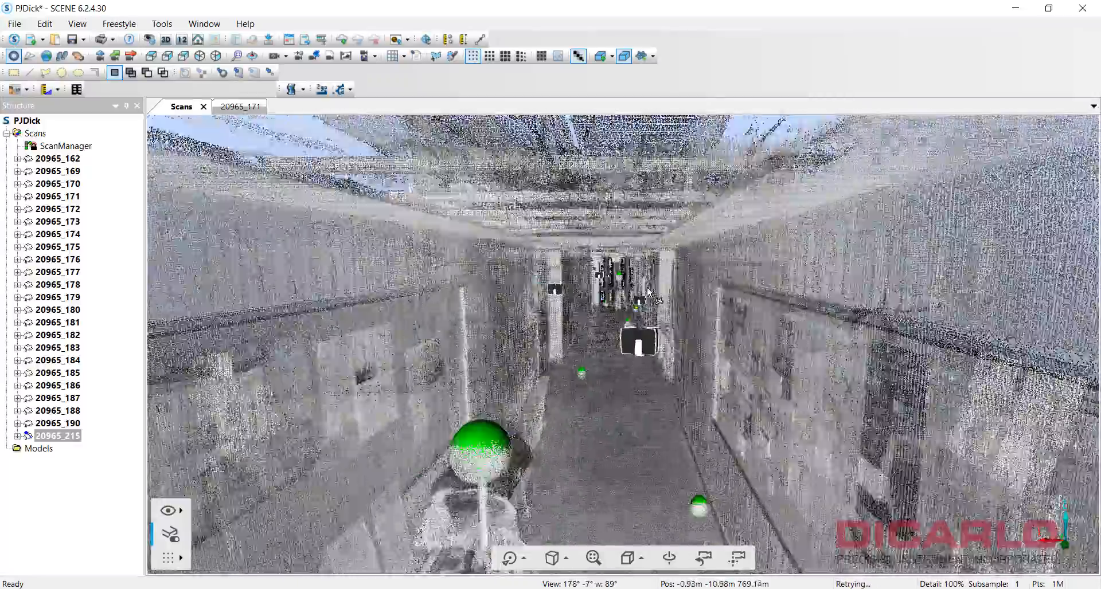
scroll(642, 274, "up", 10)
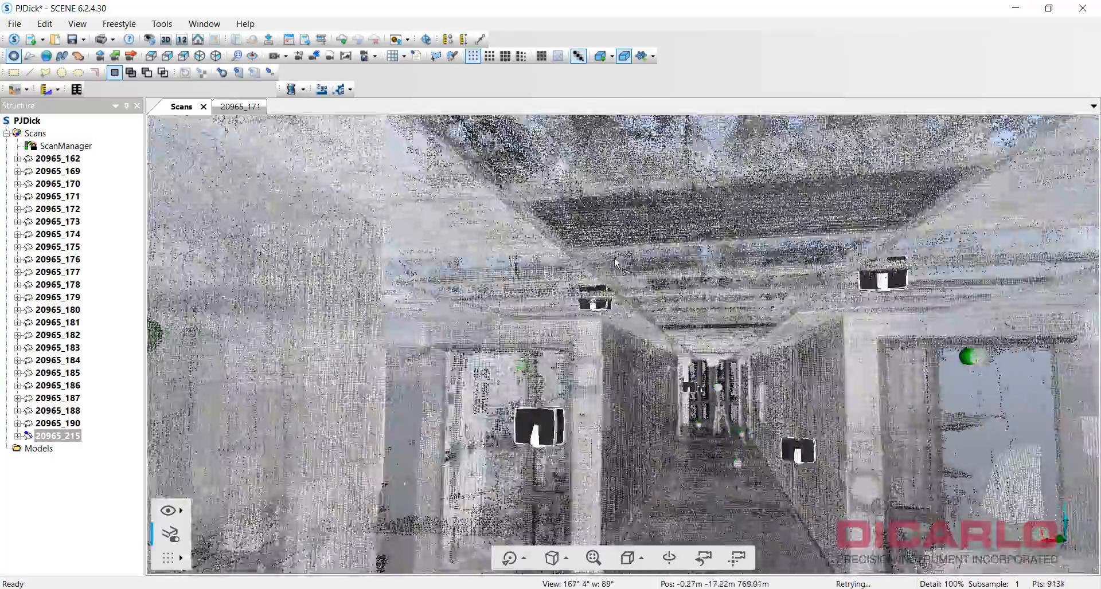
scroll(611, 209, "up", 10)
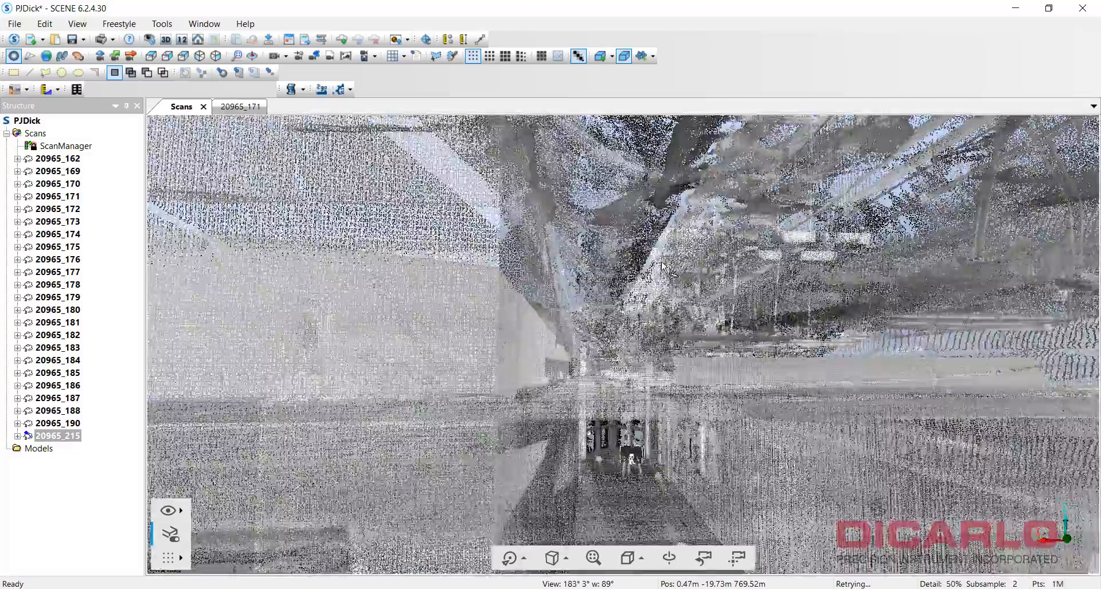
left_click_drag(661, 264, 733, 339)
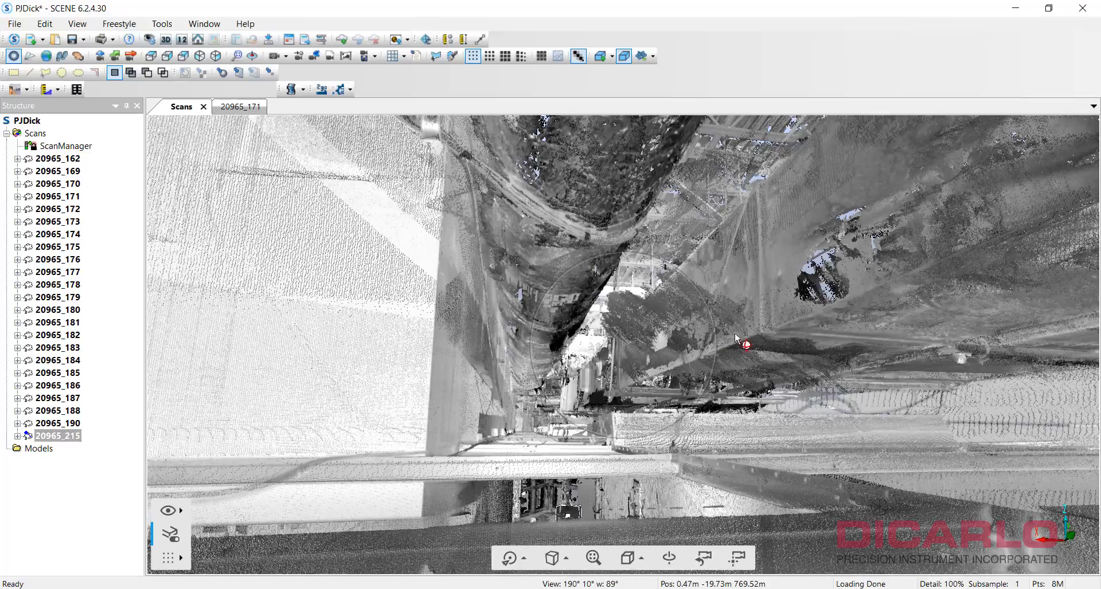
left_click_drag(924, 315, 933, 342)
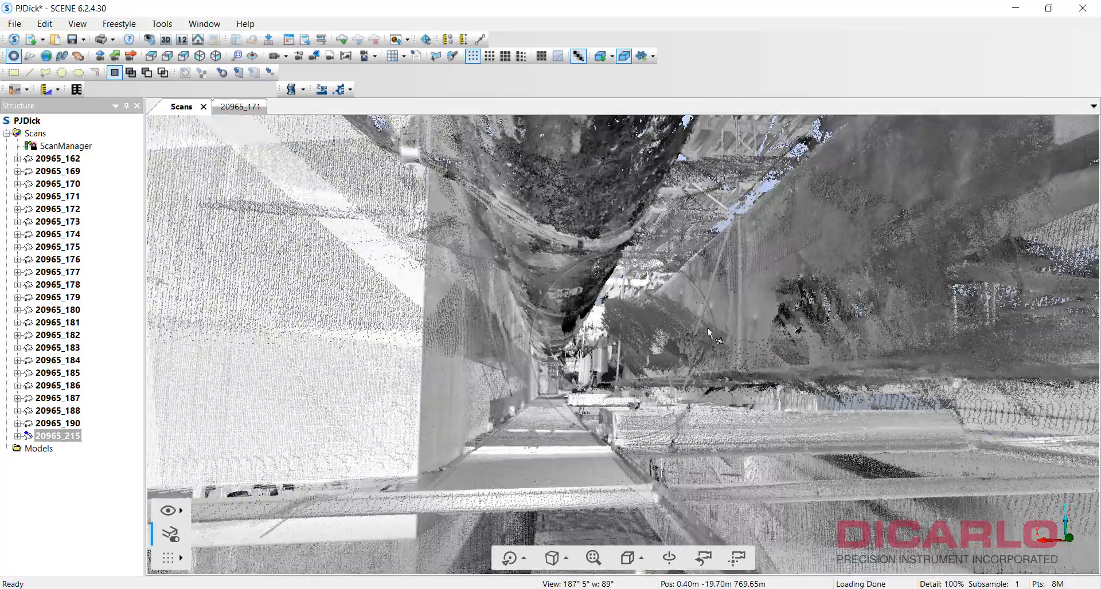
left_click_drag(710, 332, 644, 386)
scroll(657, 355, "down", 2)
Select scan 20965_171 in the Structure tree, stepping down from 20965_162.
left_click(650, 406)
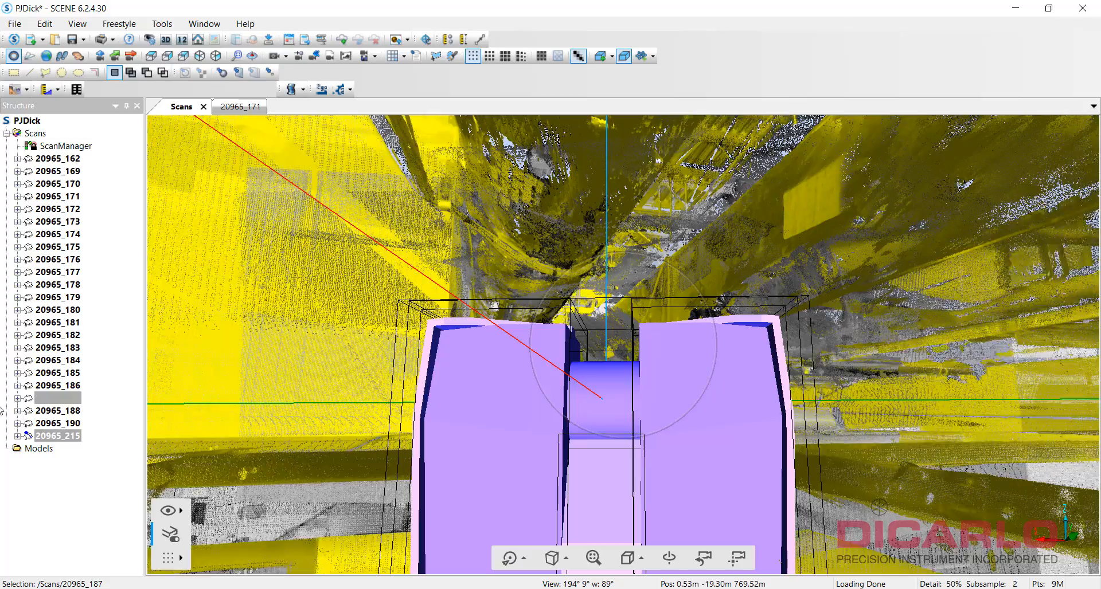
scroll(642, 363, "up", 3)
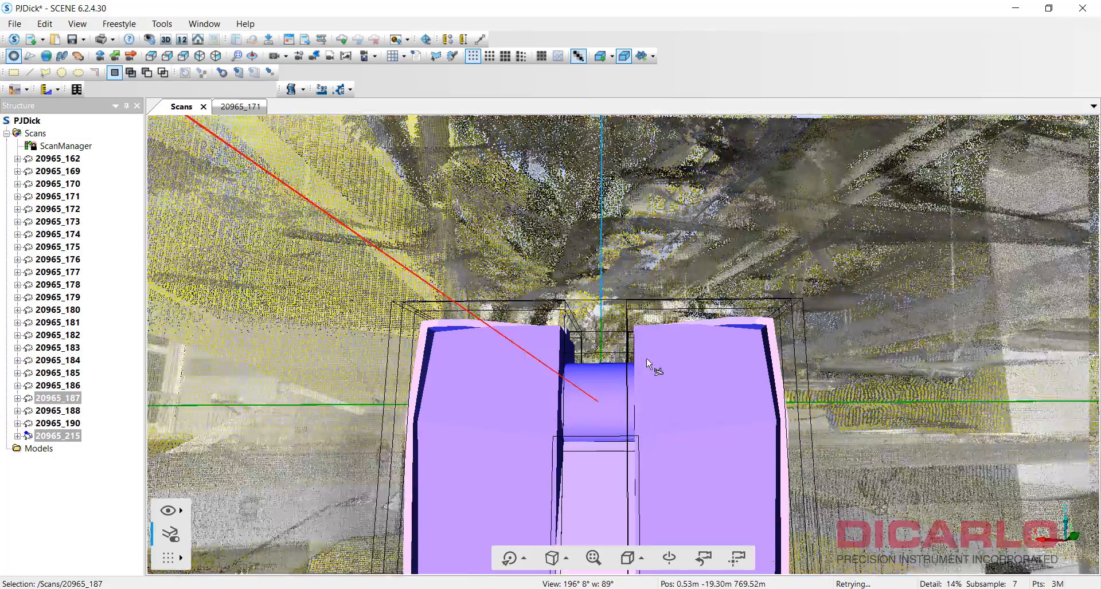
left_click_drag(643, 362, 645, 373)
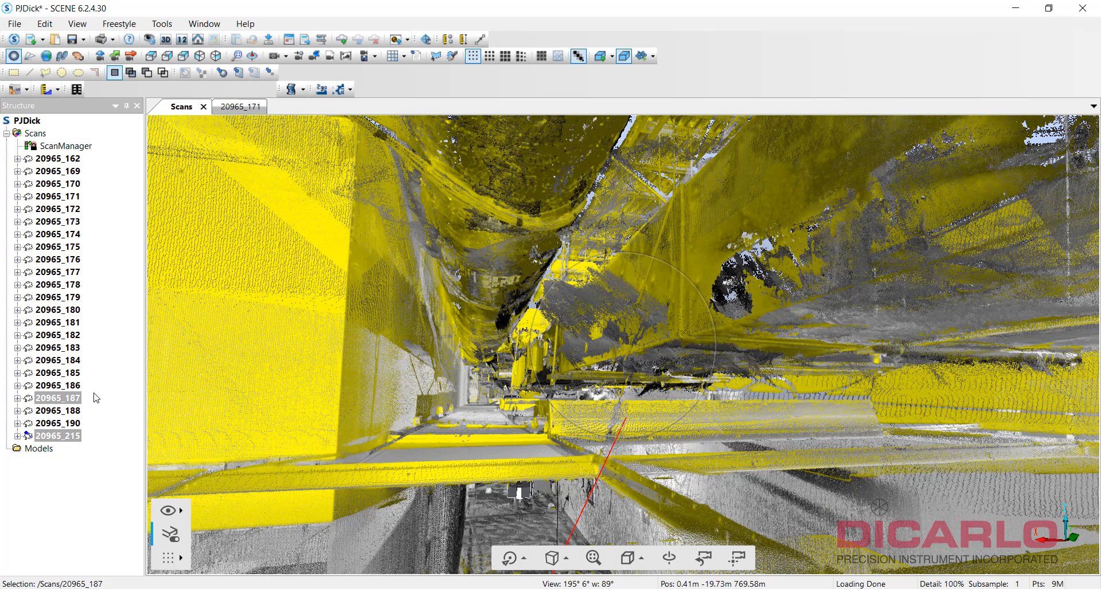
left_click(67, 159)
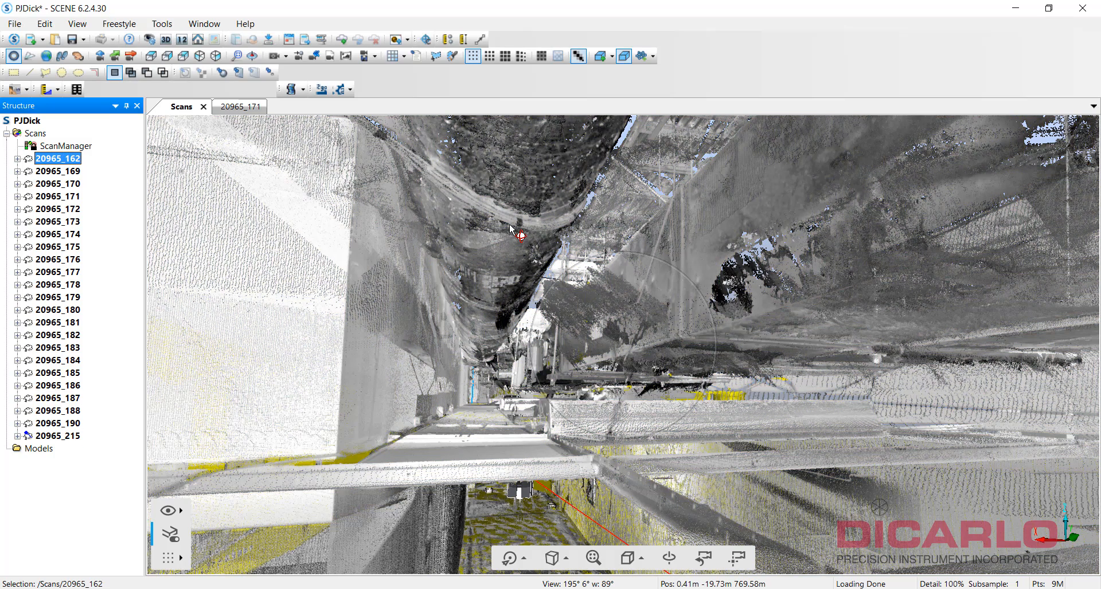
key("Down")
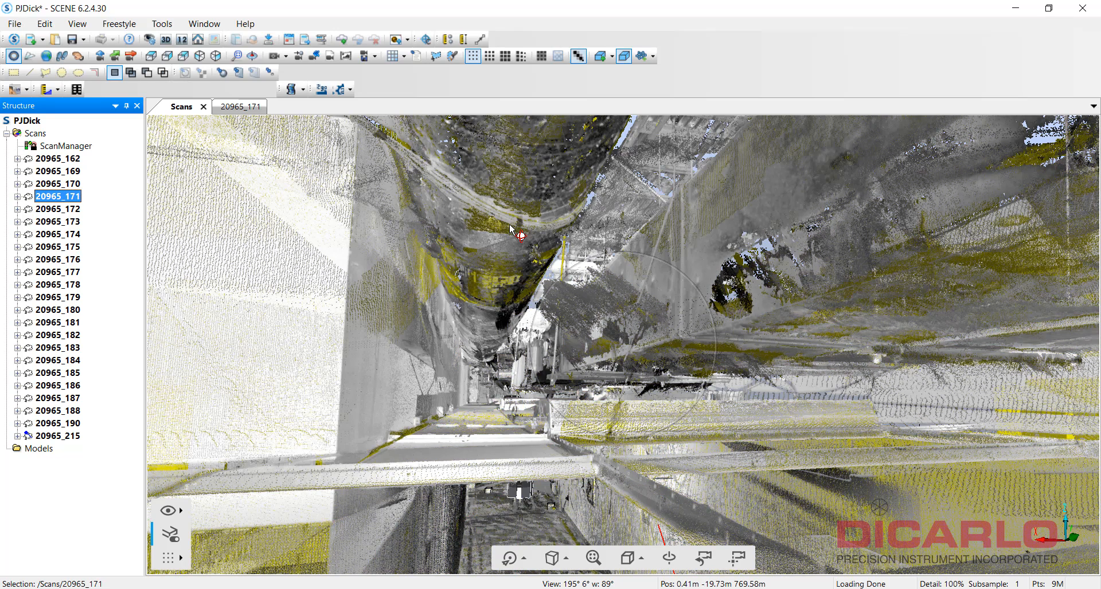
Unload scan 20965_171 and orbit to confirm its points are gone.
right_click(66, 198)
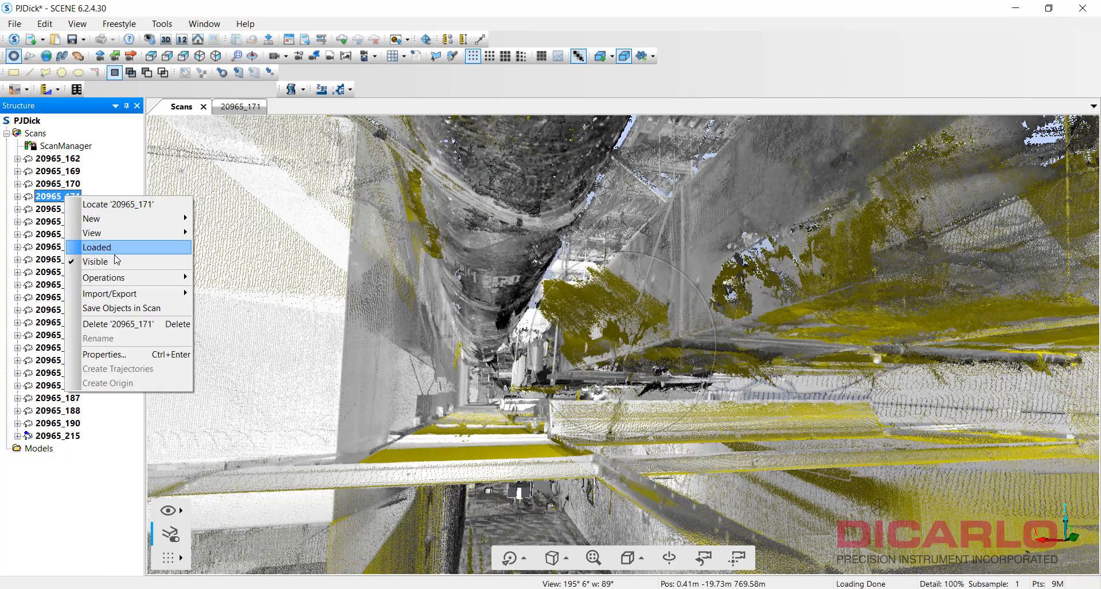
left_click(97, 247)
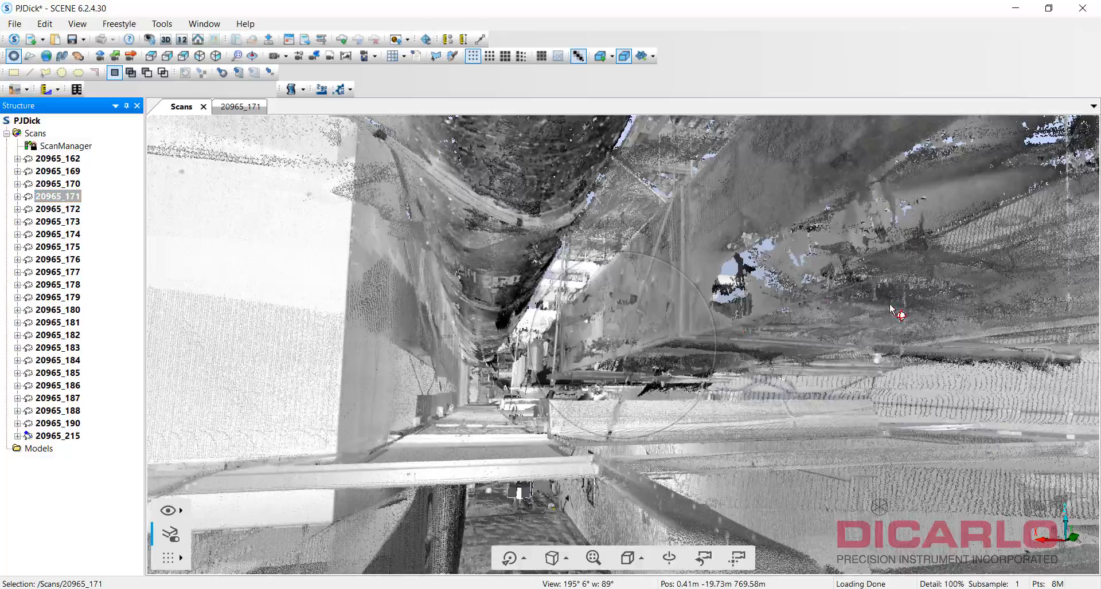
mouse_move(890, 310)
left_mouse_down()
mouse_move(877, 322)
mouse_move(876, 302)
left_mouse_up()
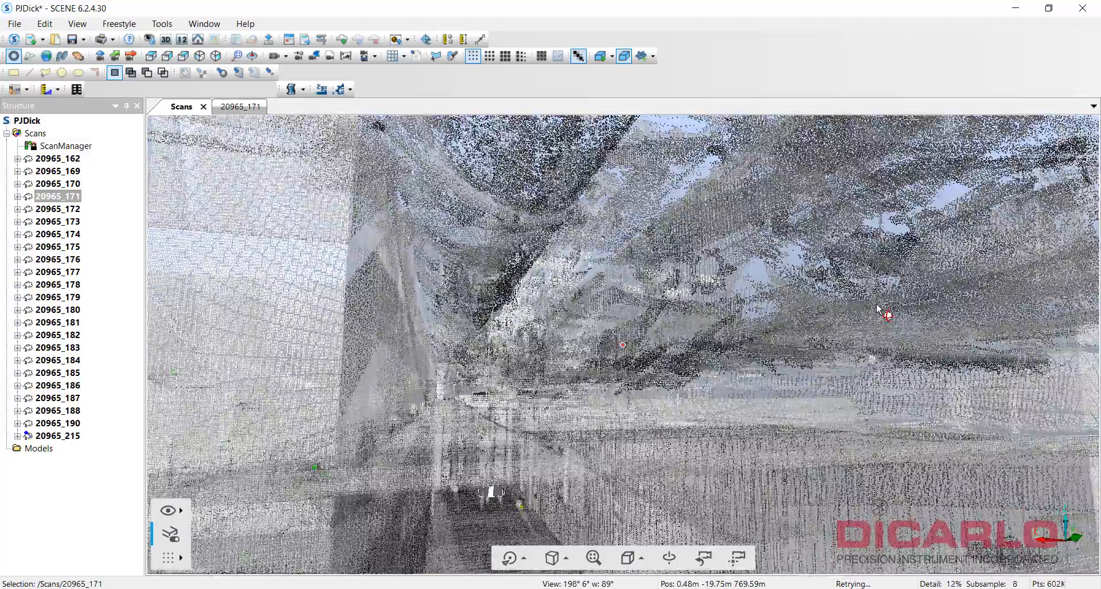
left_click_drag(579, 326, 216, 189)
Make scan 20965_171 visible again and orbit toward its scanner position.
right_click(62, 197)
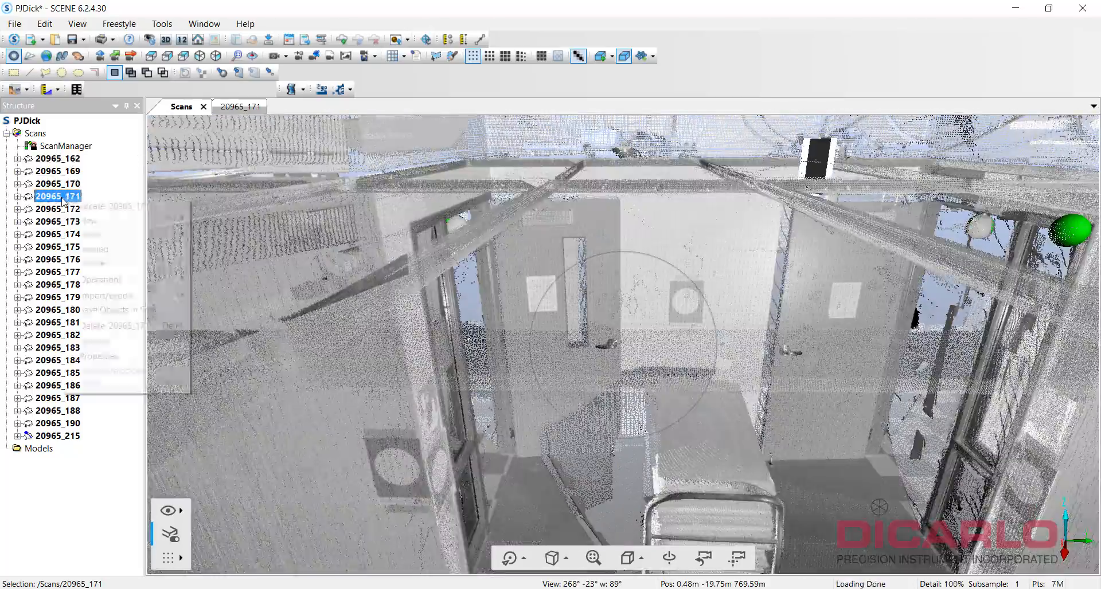
left_click(103, 264)
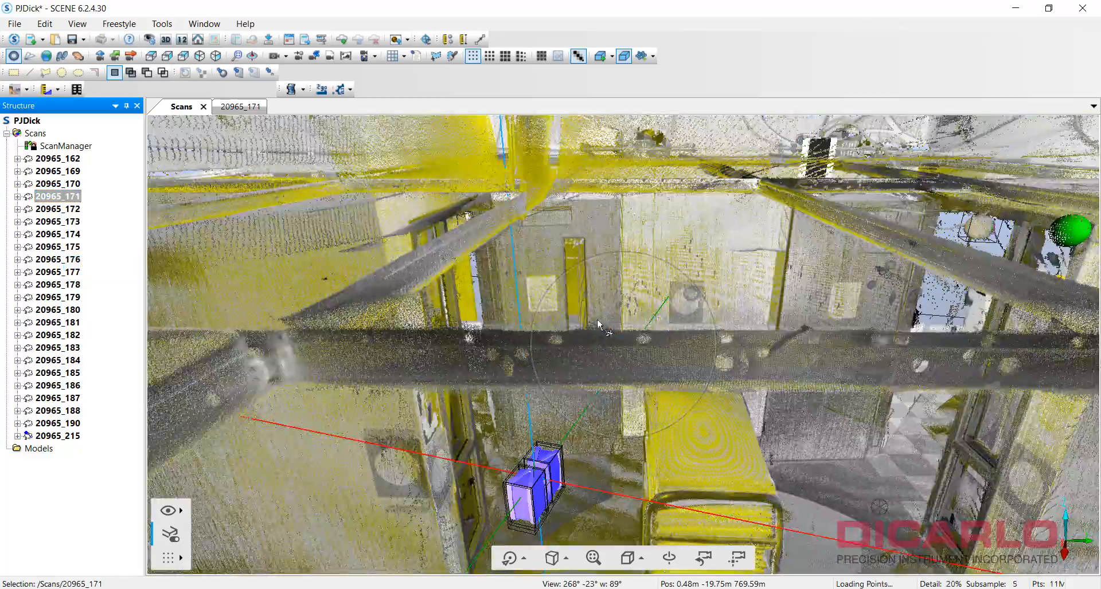
left_click_drag(213, 144, 500, 271)
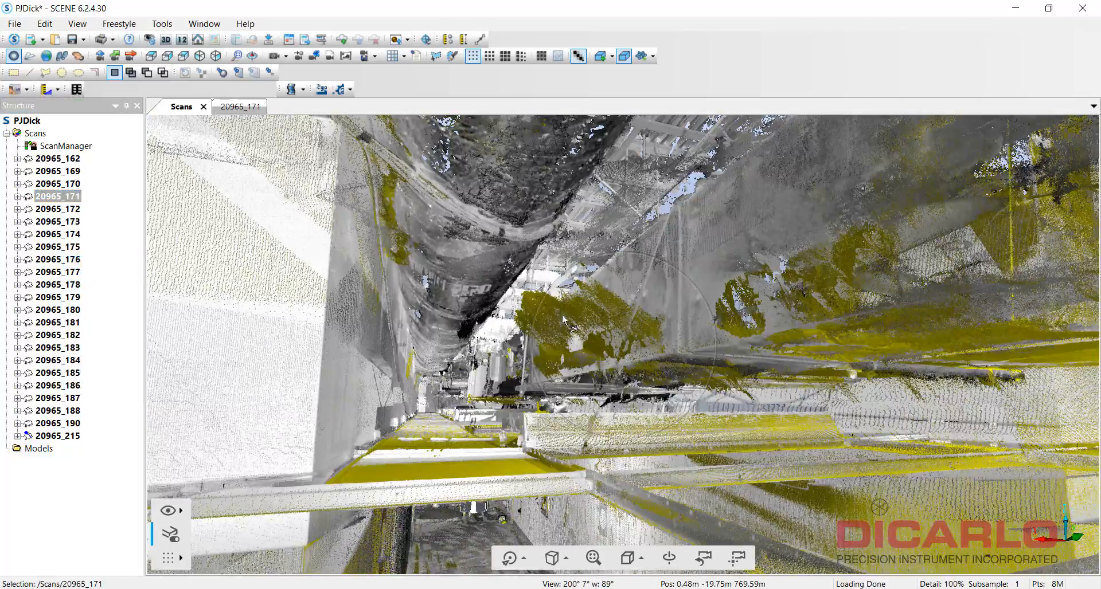
left_click_drag(617, 324, 290, 277)
right_click(62, 196)
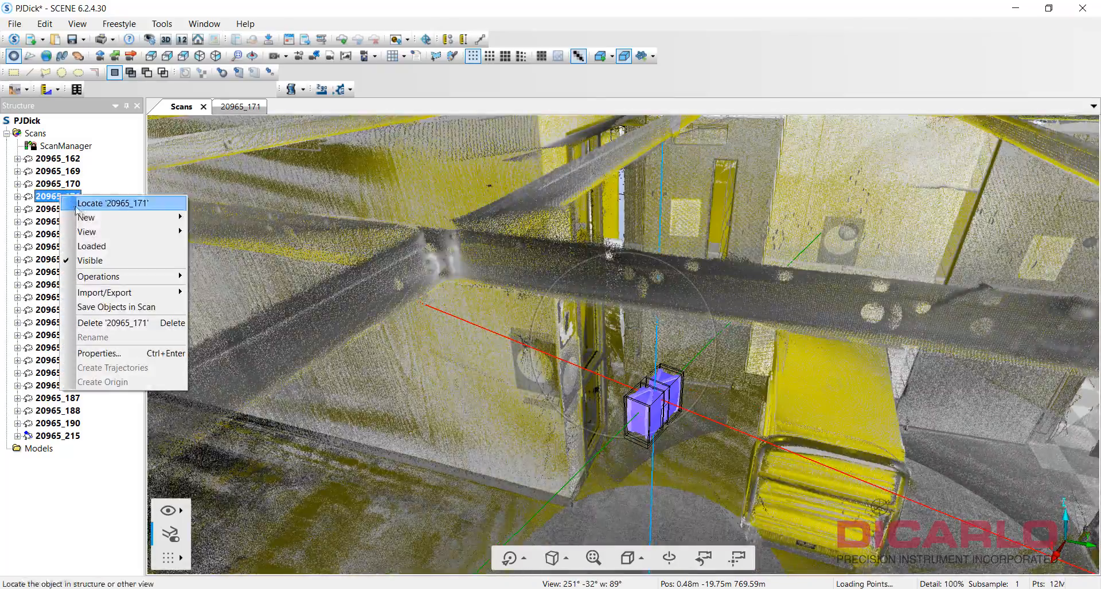
Open scan 20965_171 in its own 3D view and look across the ceiling and corridor.
left_click(241, 254)
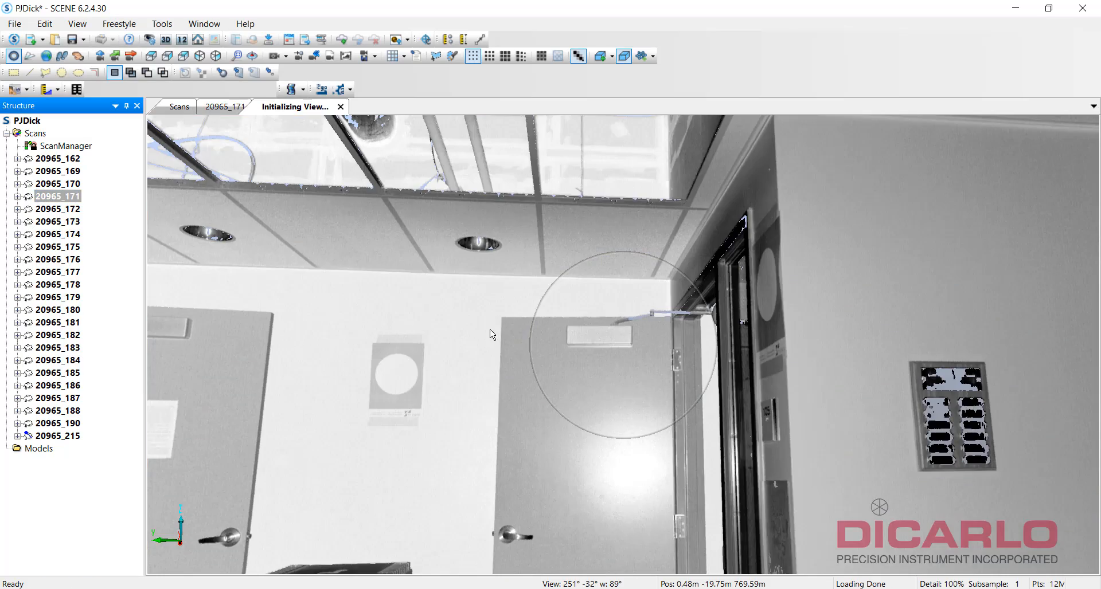
left_click_drag(597, 345, 666, 240)
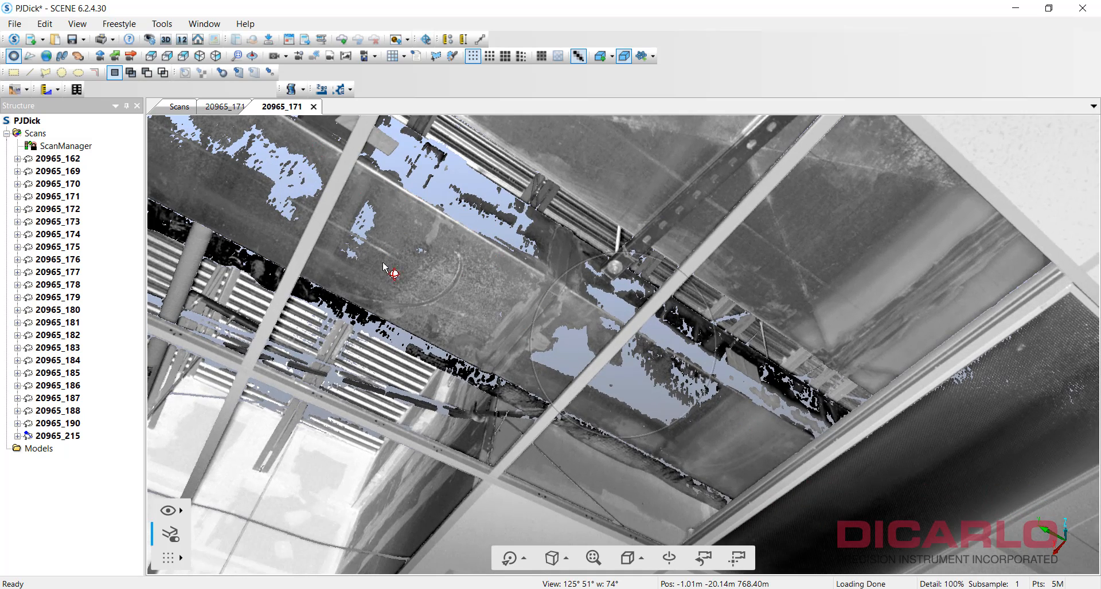
left_click_drag(834, 476, 896, 488)
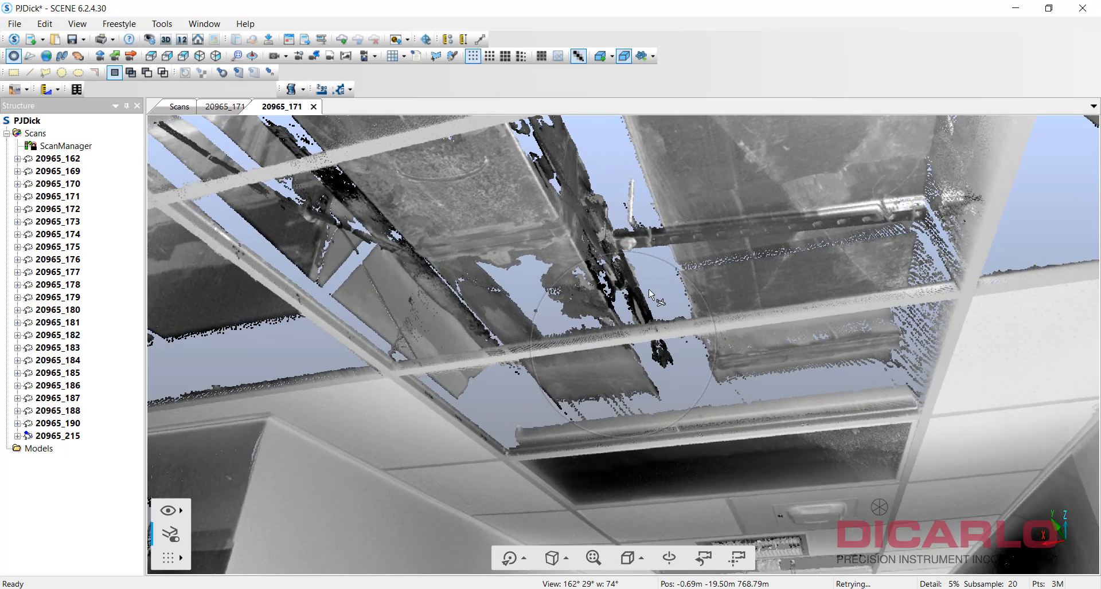
left_click_drag(649, 289, 710, 332)
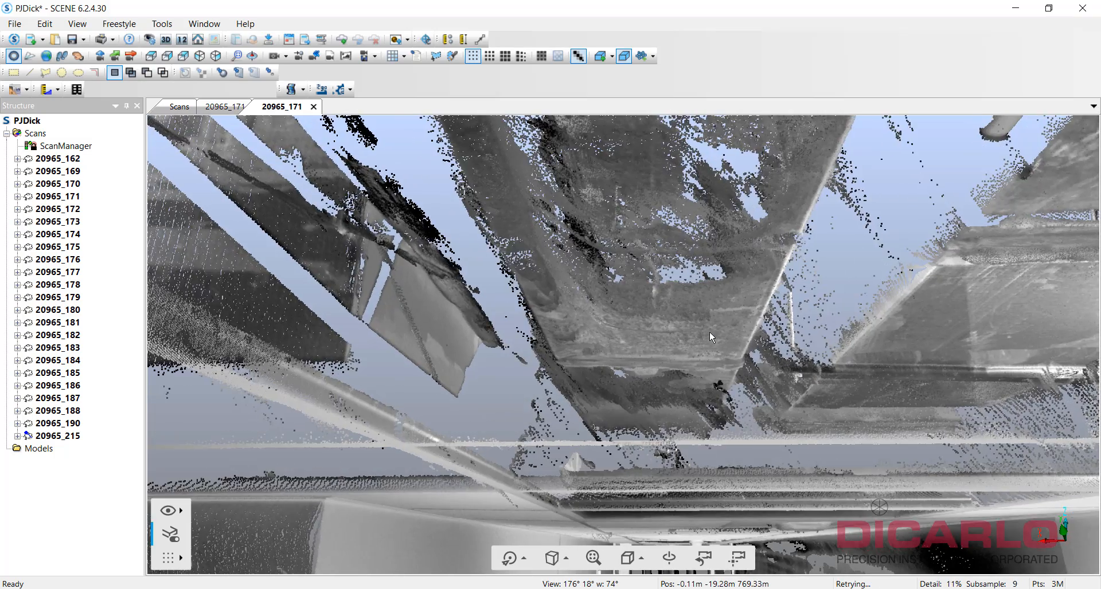
left_click_drag(811, 376, 591, 402)
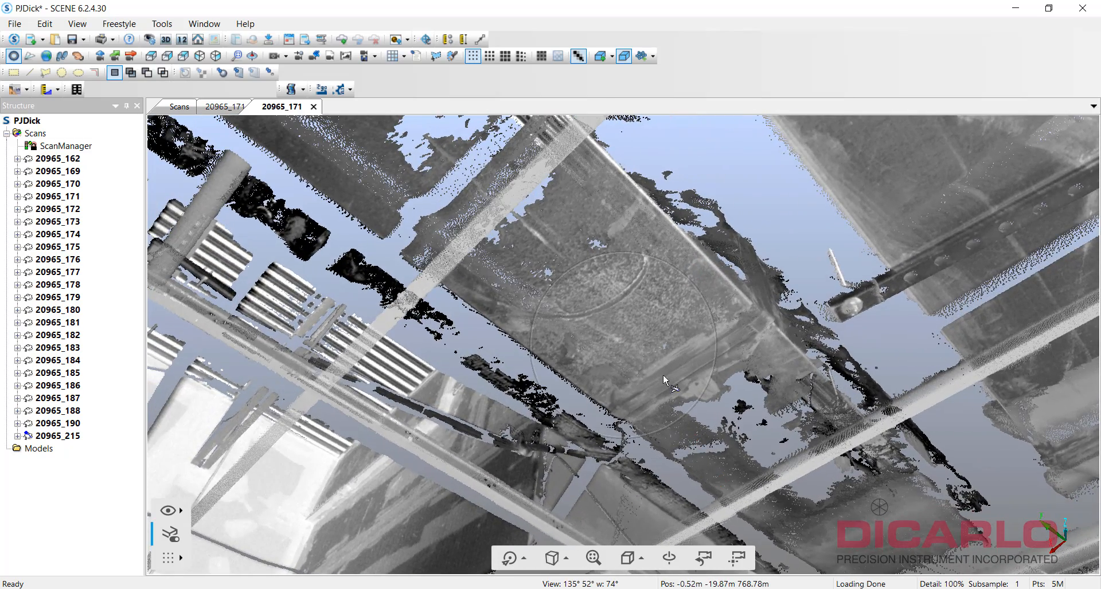
left_click_drag(650, 352, 445, 345)
left_click_drag(621, 338, 573, 310)
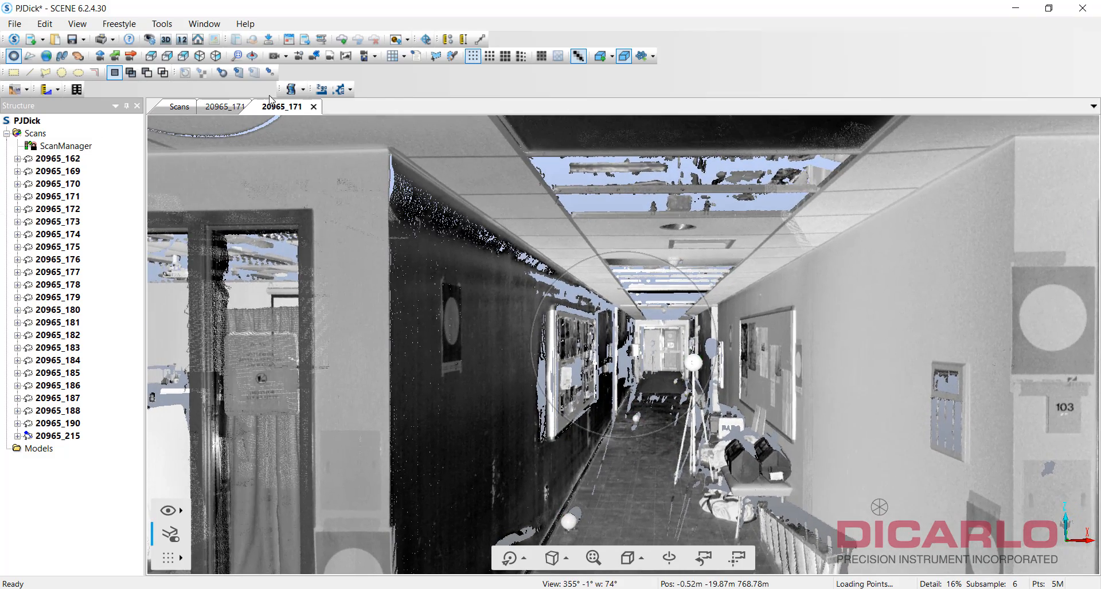
Switch to the other 20965_171 view and orbit until stray points appear.
left_click(217, 107)
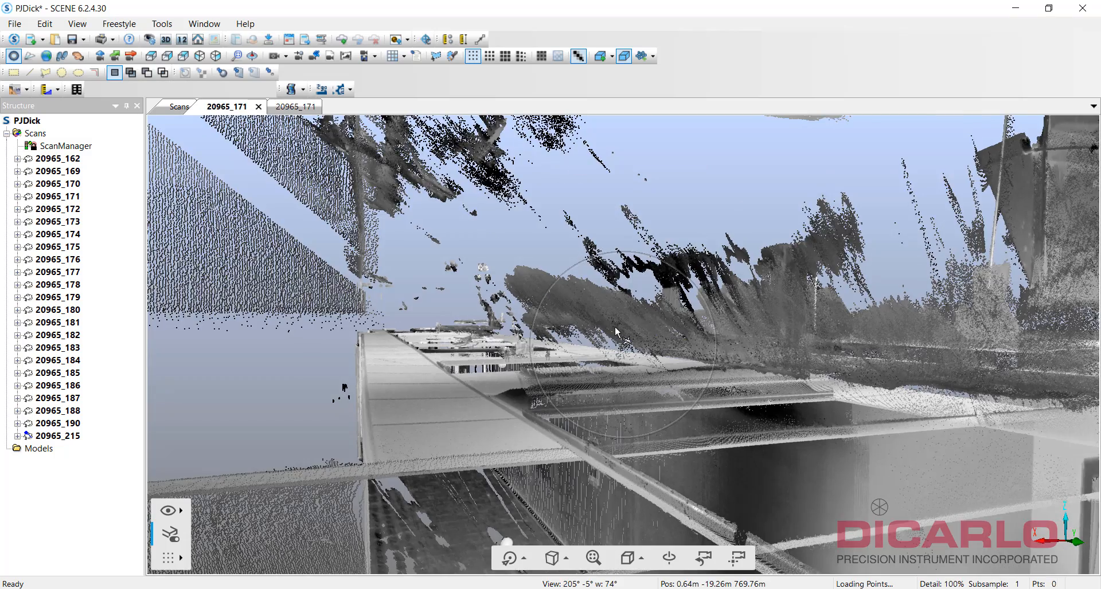
left_click_drag(615, 325, 777, 363)
left_click_drag(608, 335, 867, 300)
left_click_drag(602, 309, 629, 323)
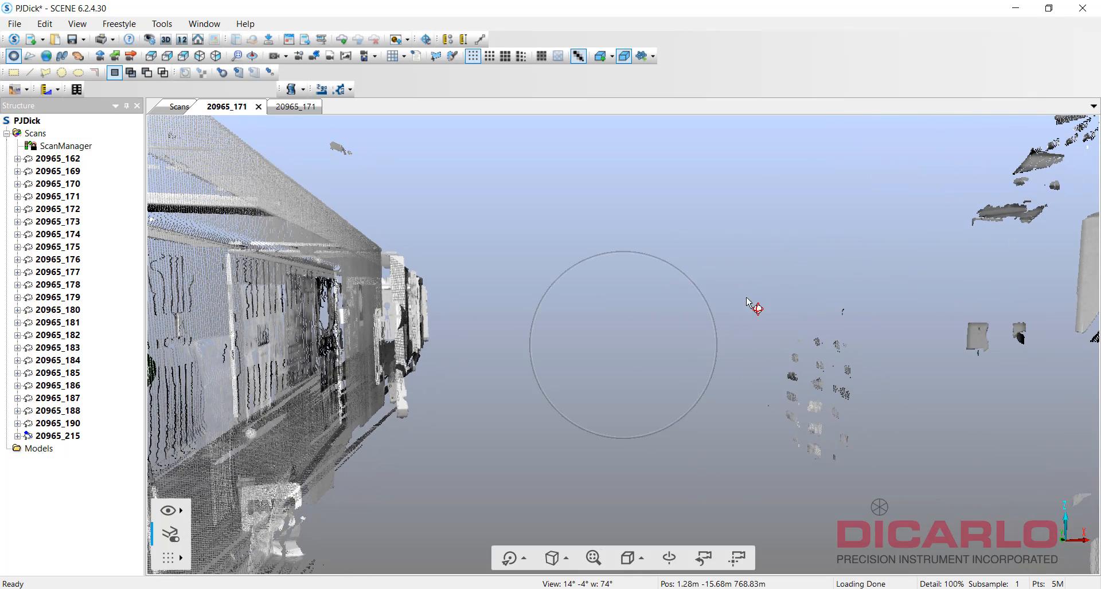
Outline the floating stray points with a polygon and delete the current selection.
left_click_drag(624, 330, 652, 336)
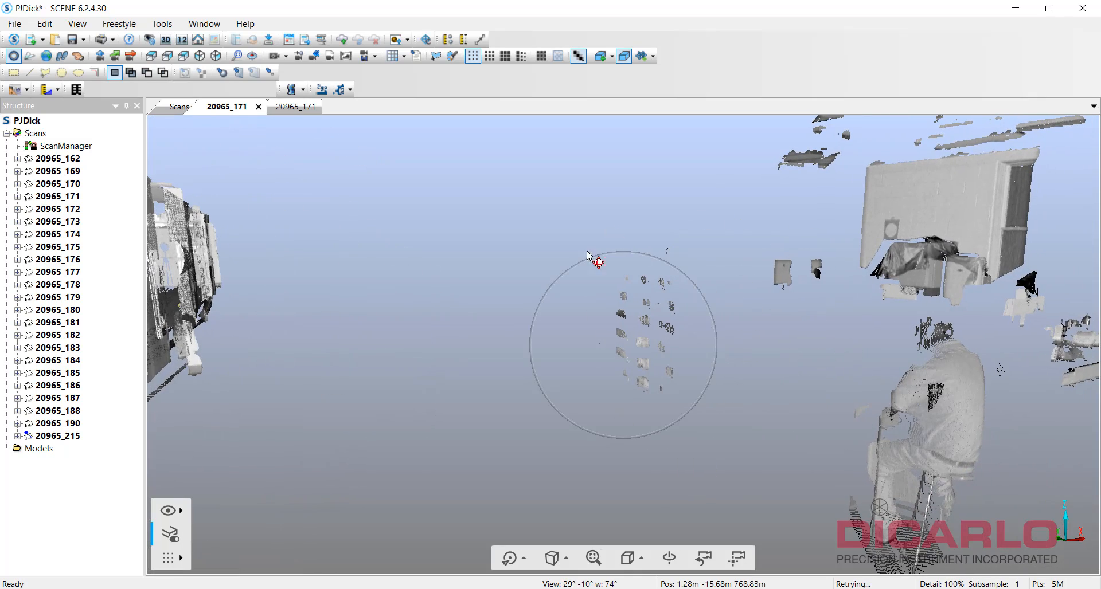
left_click(436, 58)
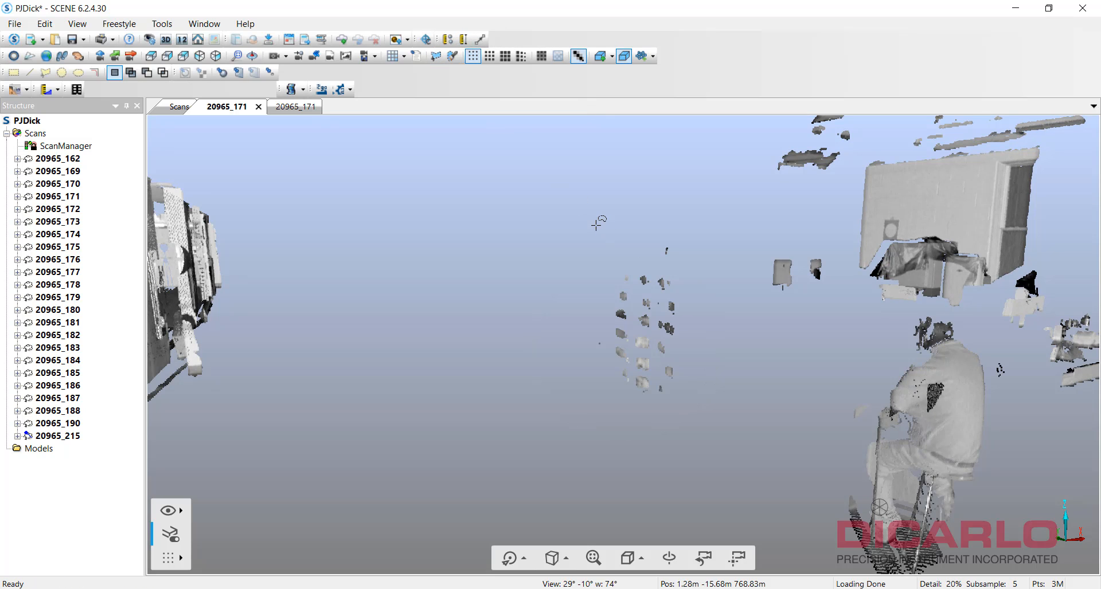
left_click(595, 227)
left_click(566, 403)
left_click(691, 461)
left_click(749, 359)
left_click(726, 227)
left_click(680, 202)
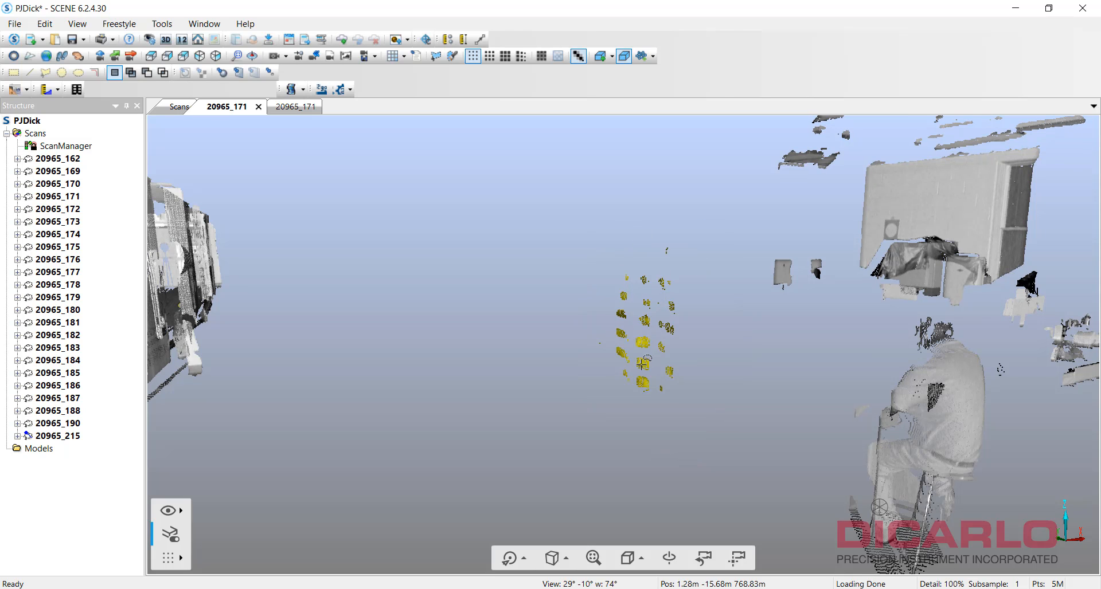
right_click(638, 318)
mouse_move(688, 327)
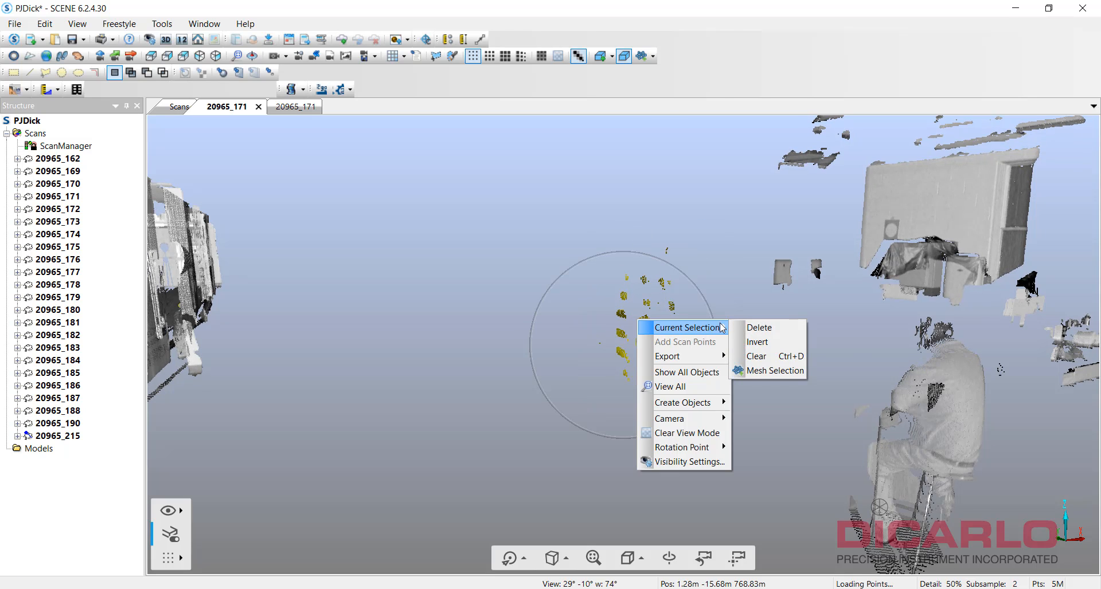
left_click(756, 329)
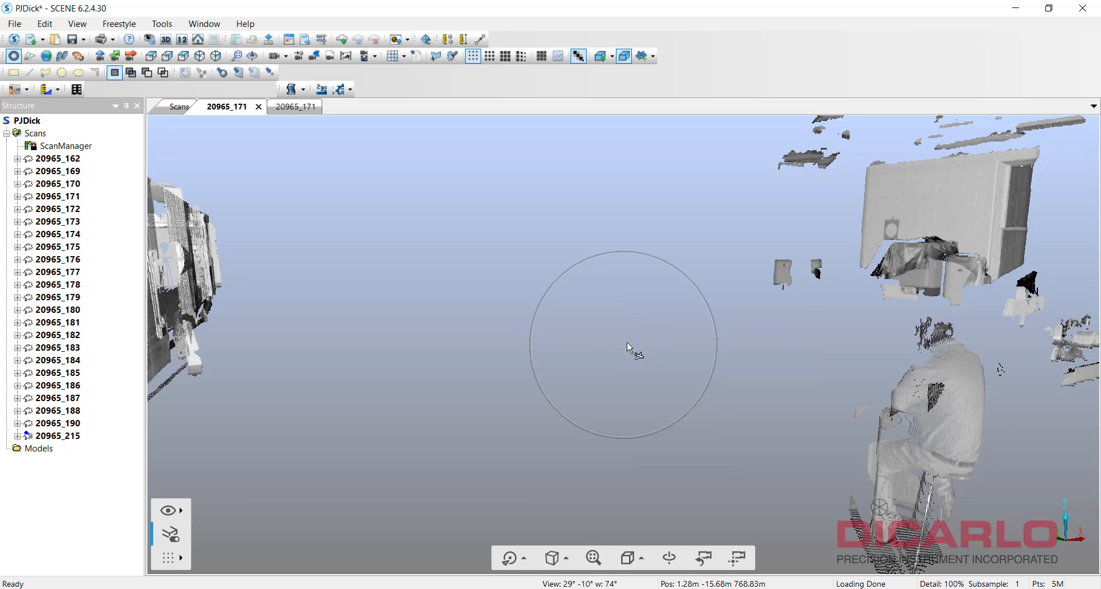
Orbit toward the doorway and move forward through it to more floating points.
left_click_drag(627, 342, 940, 317)
left_click_drag(634, 324, 677, 318)
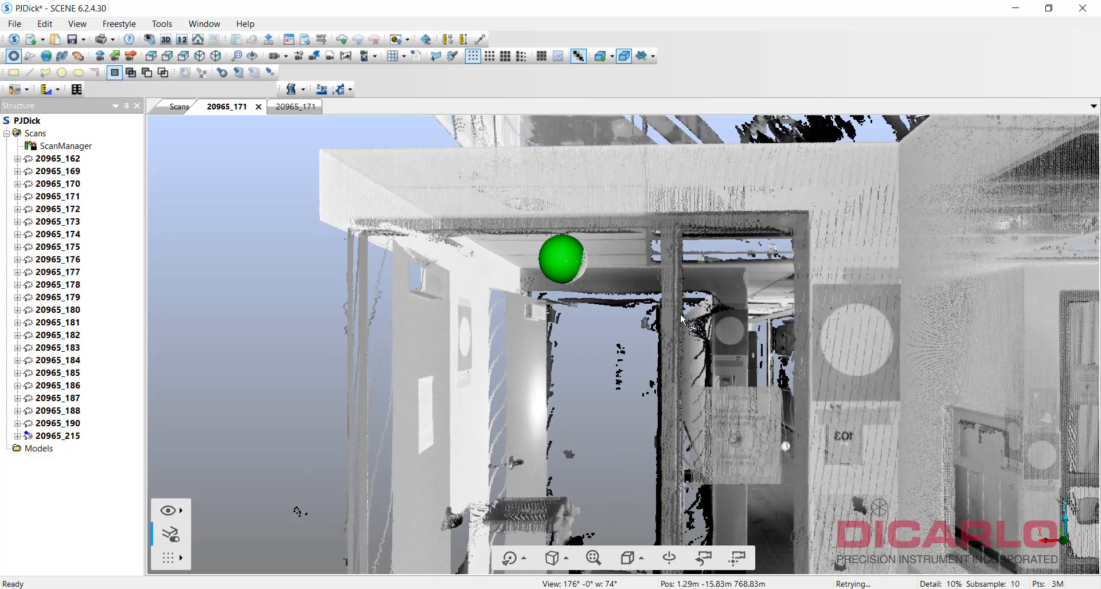
scroll(677, 322, "up", 5)
scroll(679, 325, "up", 5)
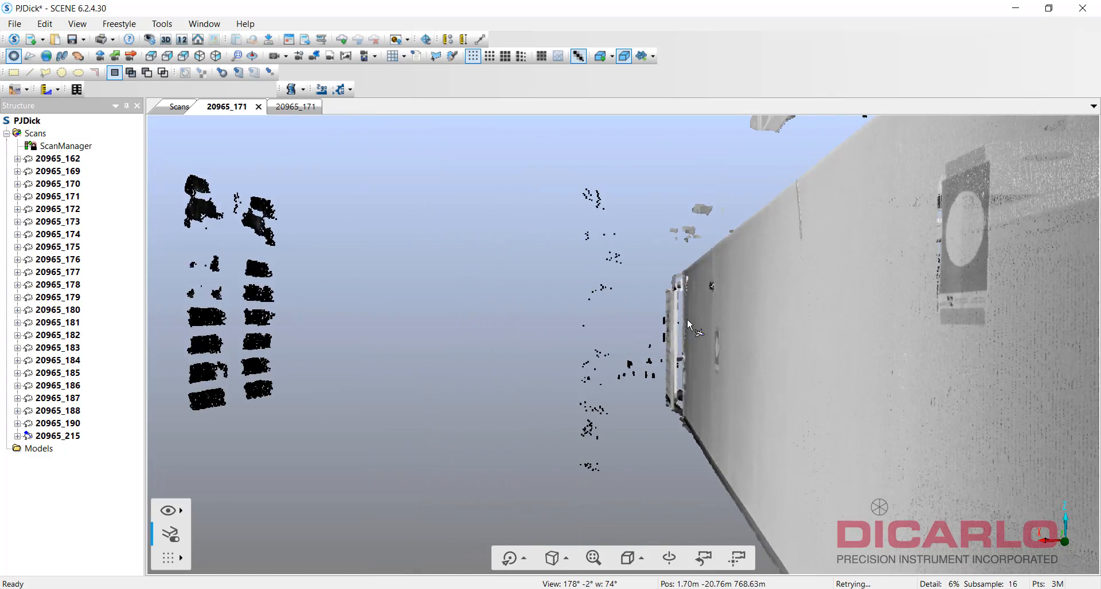
Polygon-select the stray clusters beside the wall and delete them.
left_click(437, 57)
left_click(322, 156)
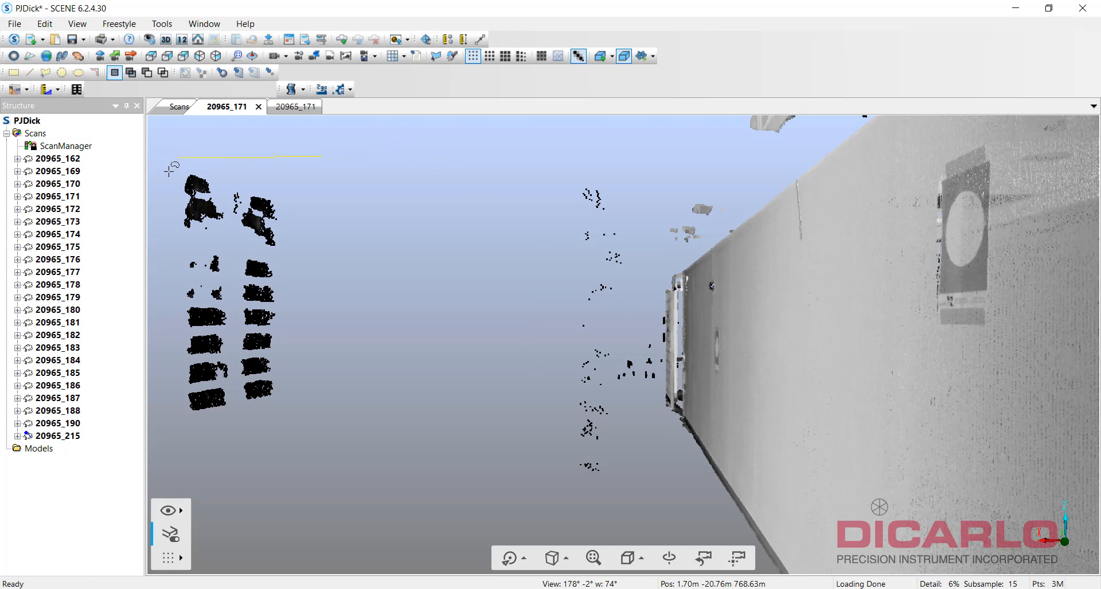
left_click(168, 433)
left_click(473, 499)
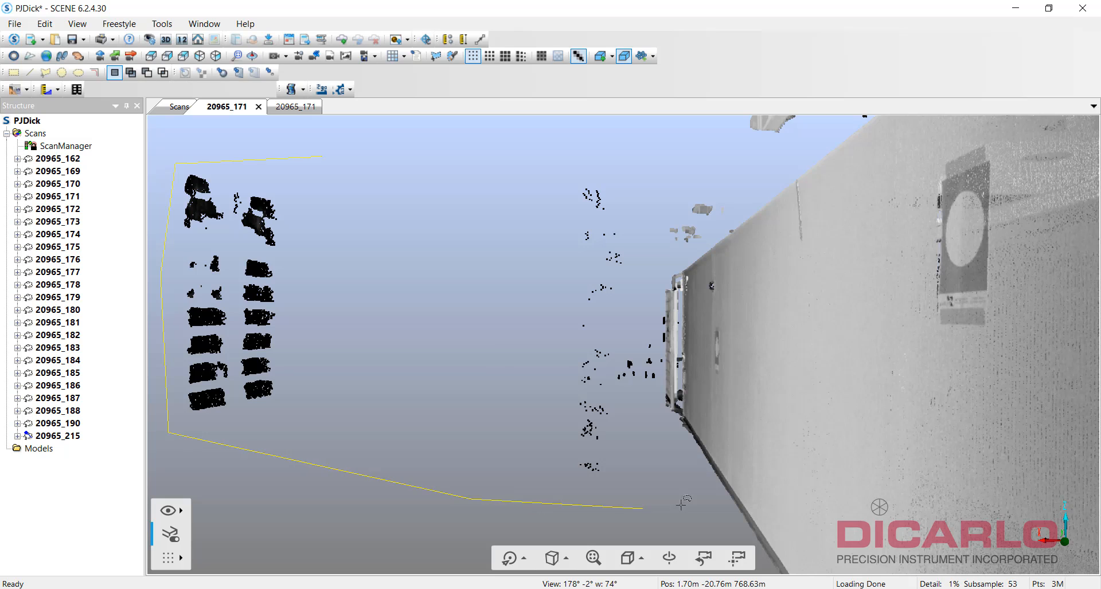
left_click(684, 499)
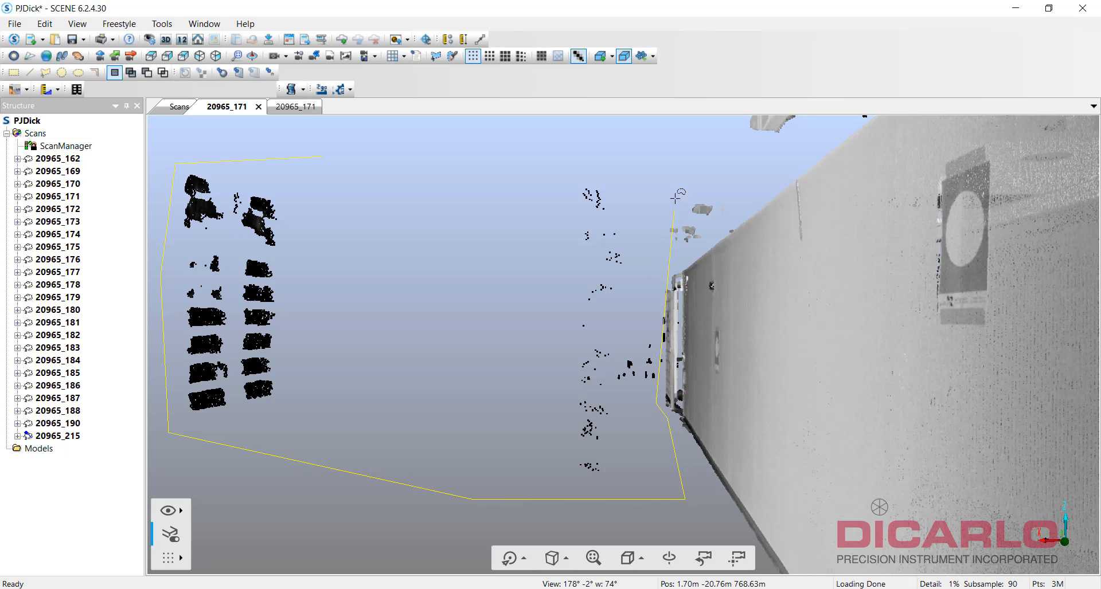
double_click(392, 155)
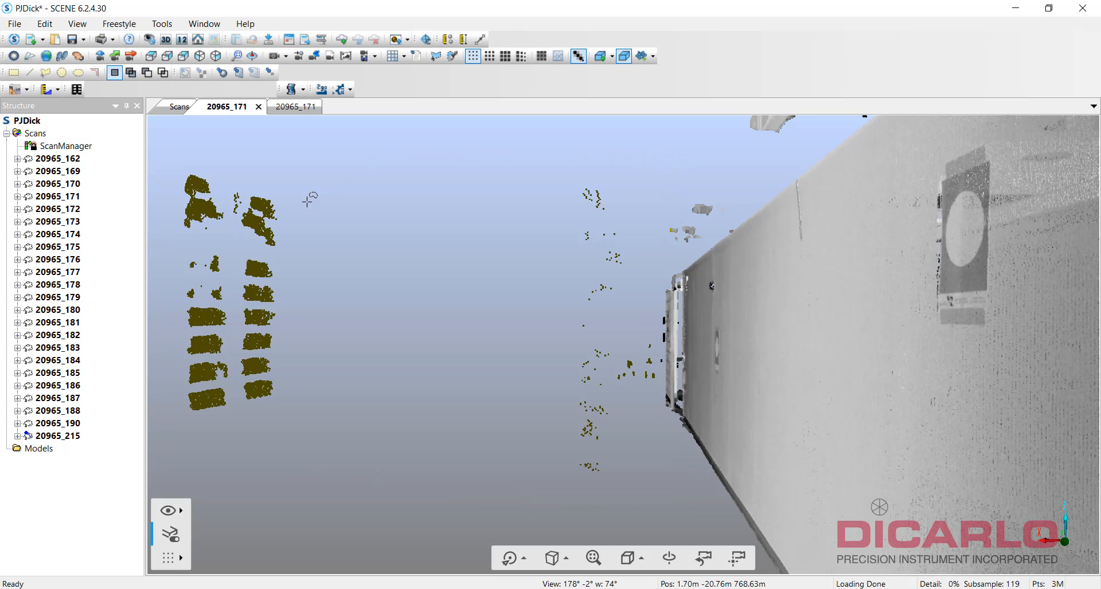
right_click(268, 232)
mouse_move(315, 246)
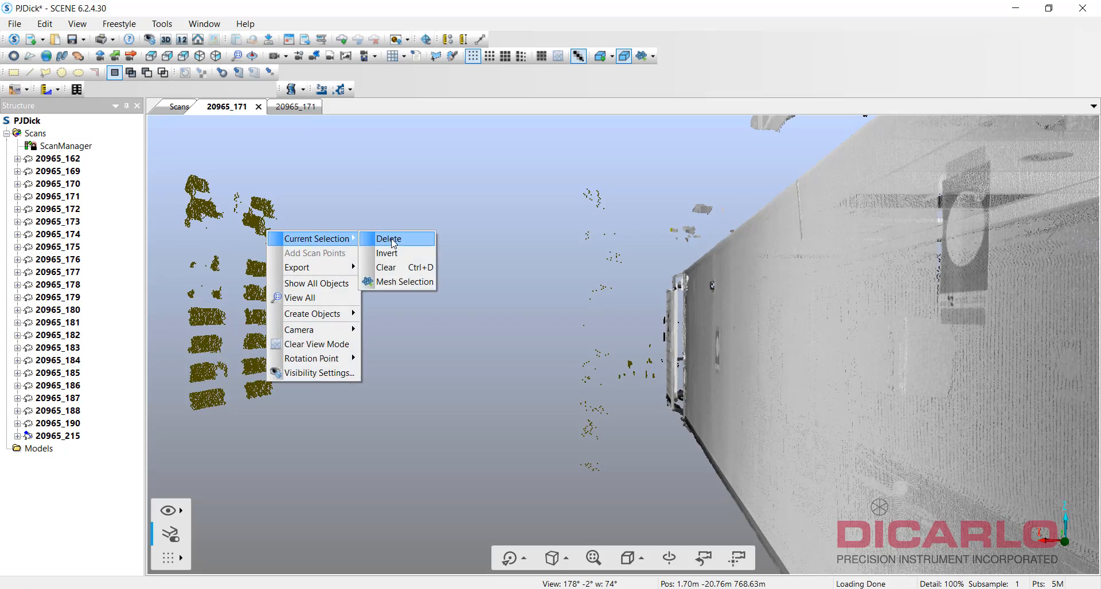
left_click(388, 238)
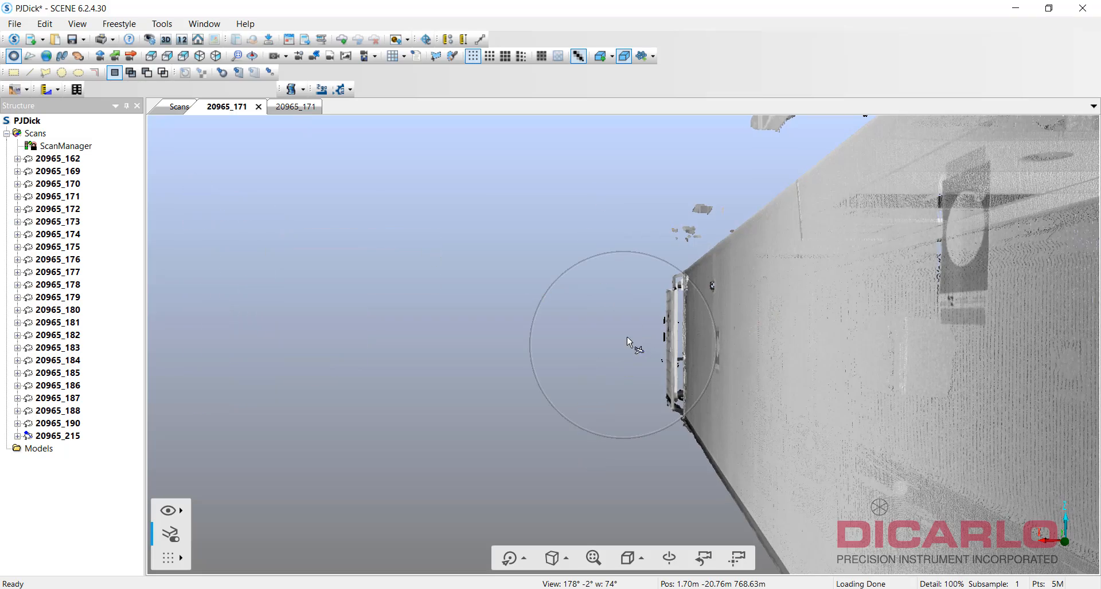
Rotate the view to face another wall and pull back.
left_click_drag(628, 336, 995, 341)
scroll(687, 337, "down", 4)
left_click_drag(624, 338, 724, 335)
key("Left")
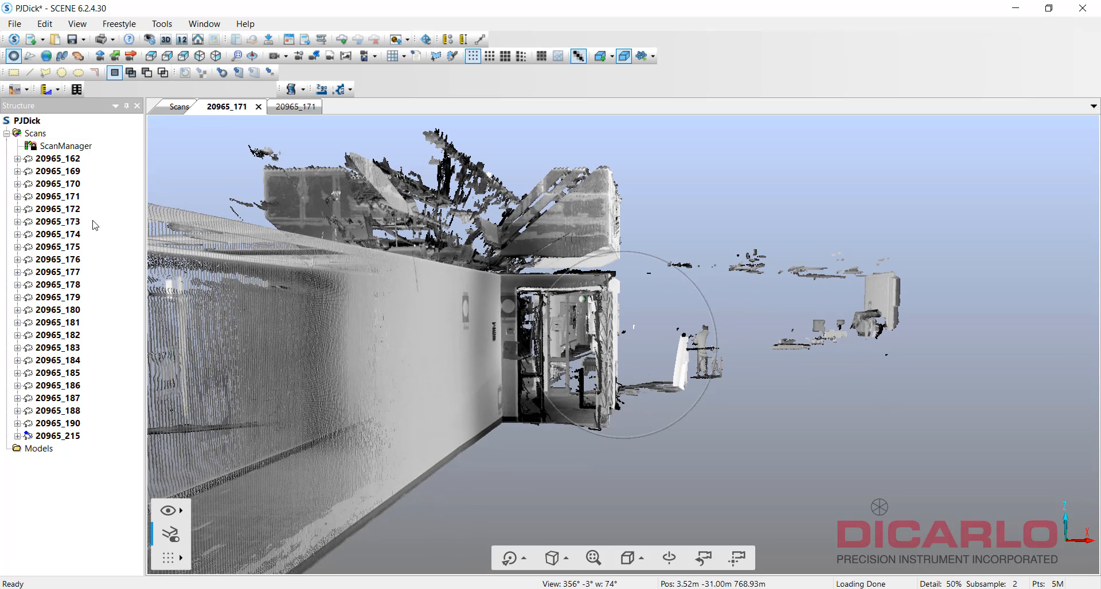
Apply a Distance Based filter to scan 20965_171 keeping points from 0 to 15 m.
right_click(71, 199)
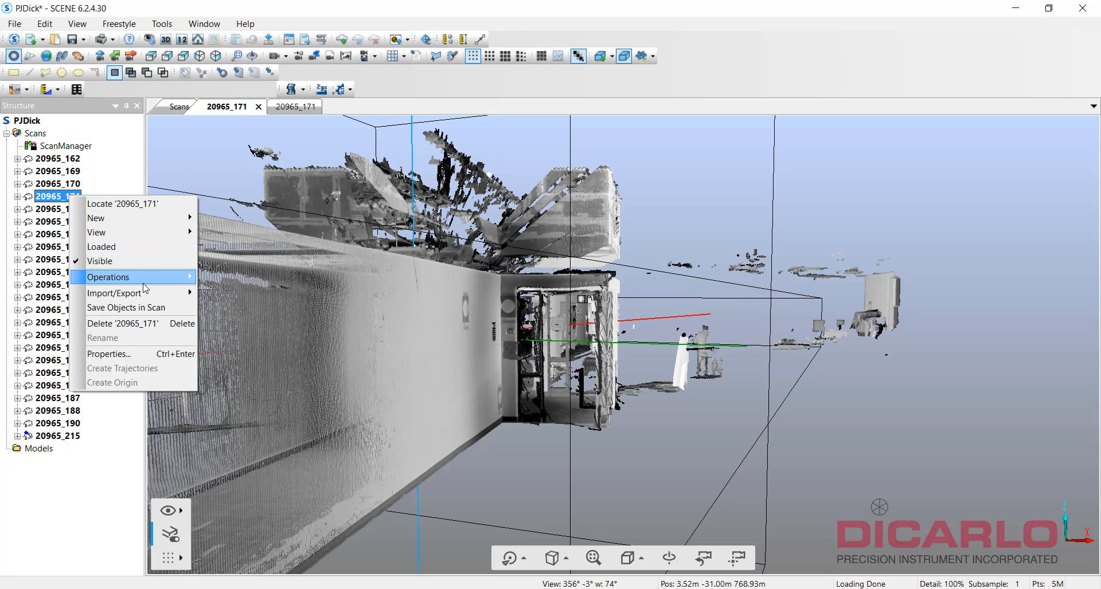
mouse_move(172, 277)
mouse_move(259, 282)
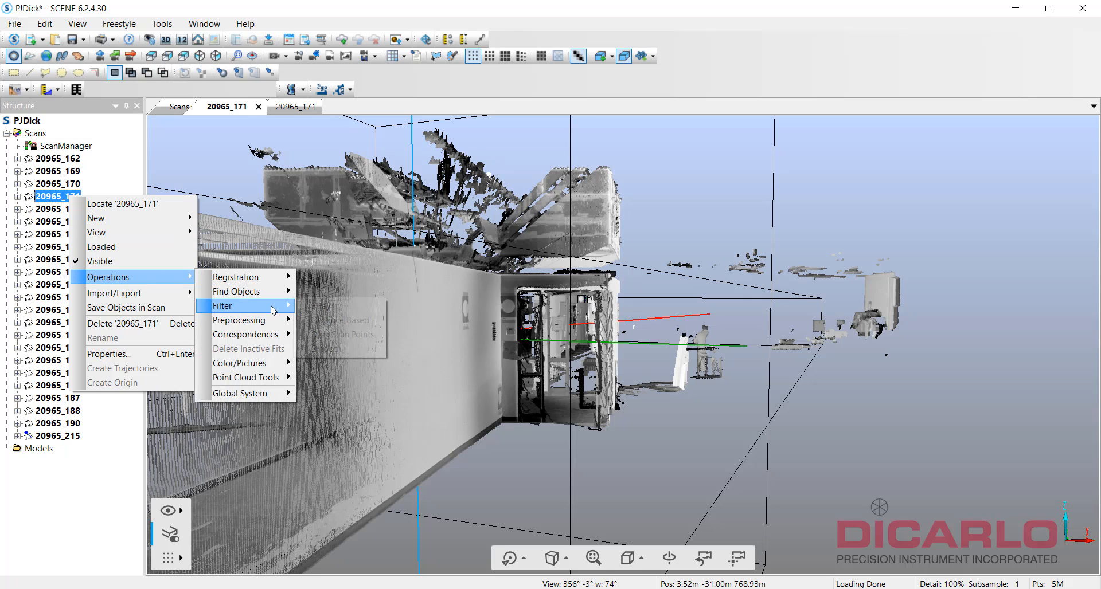
mouse_move(270, 307)
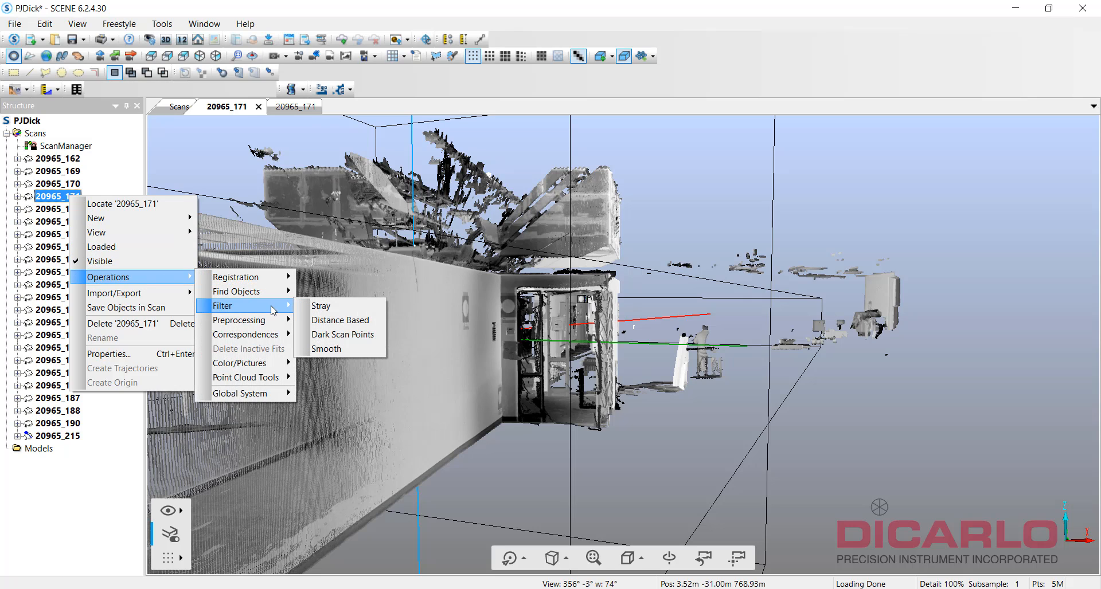
left_click(353, 324)
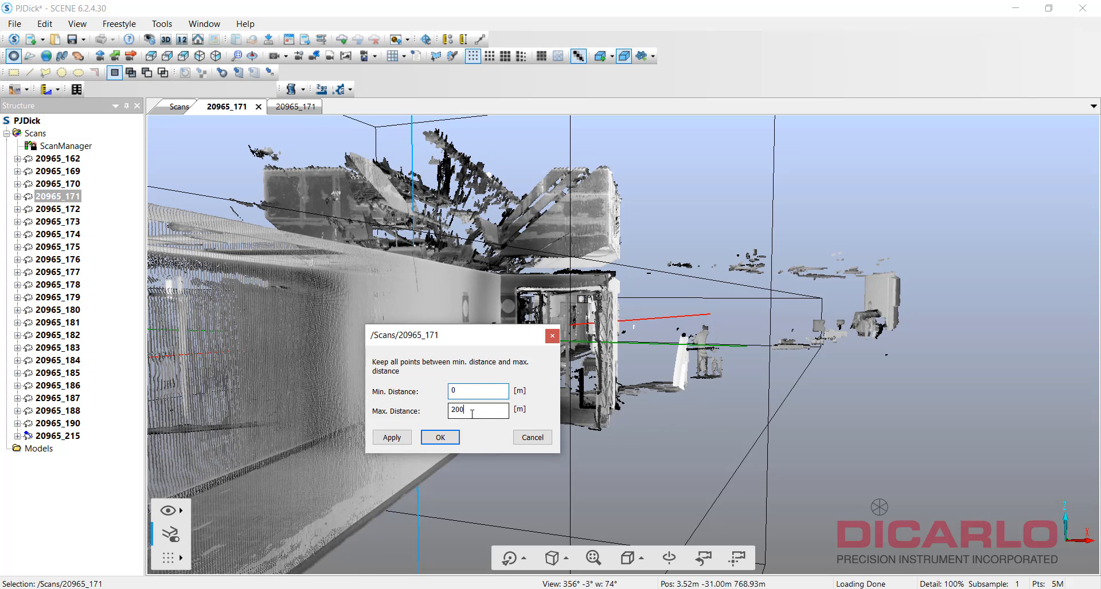
key("Tab")
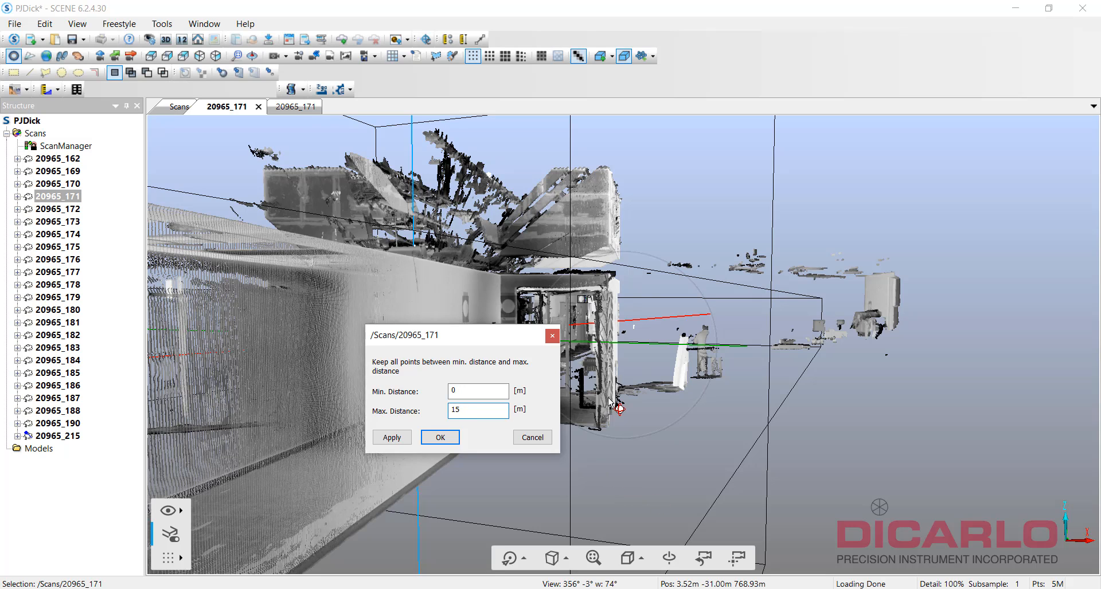
left_click_drag(456, 341, 473, 349)
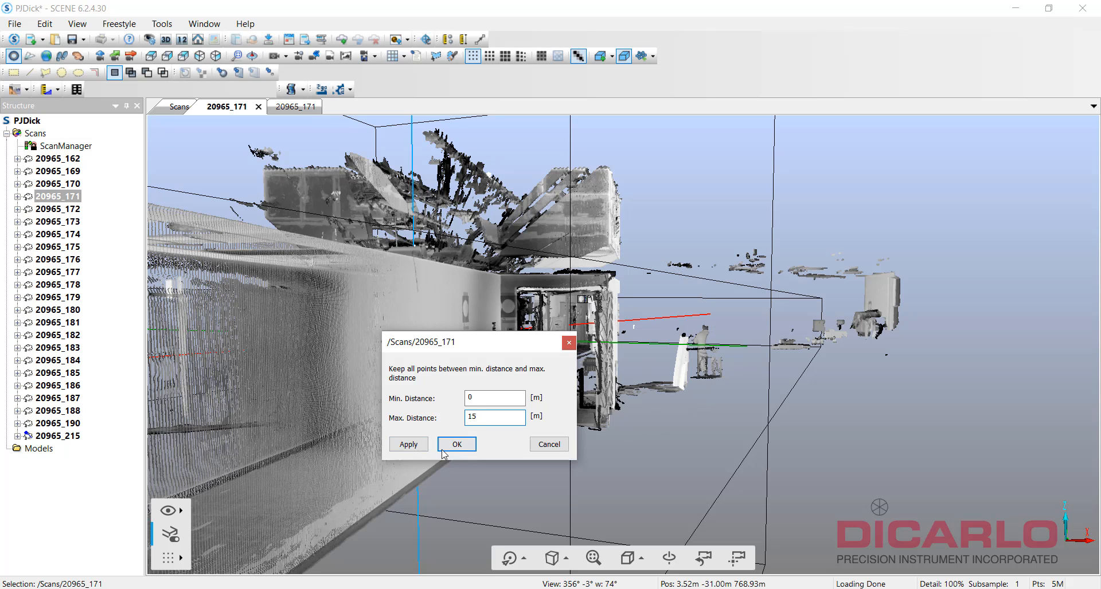
left_click(568, 345)
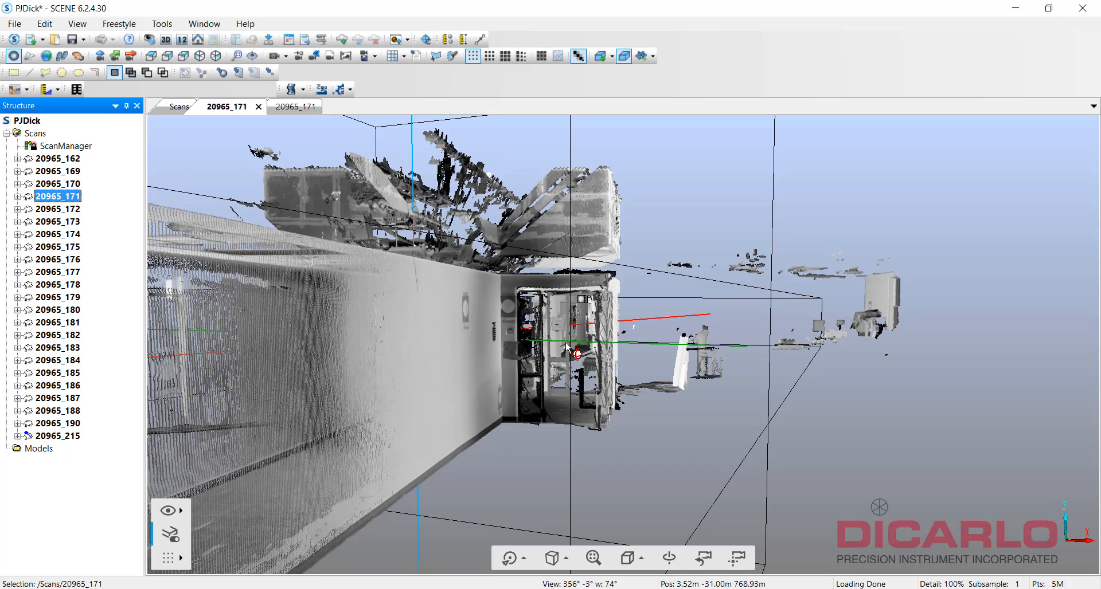
left_click_drag(633, 351, 573, 343)
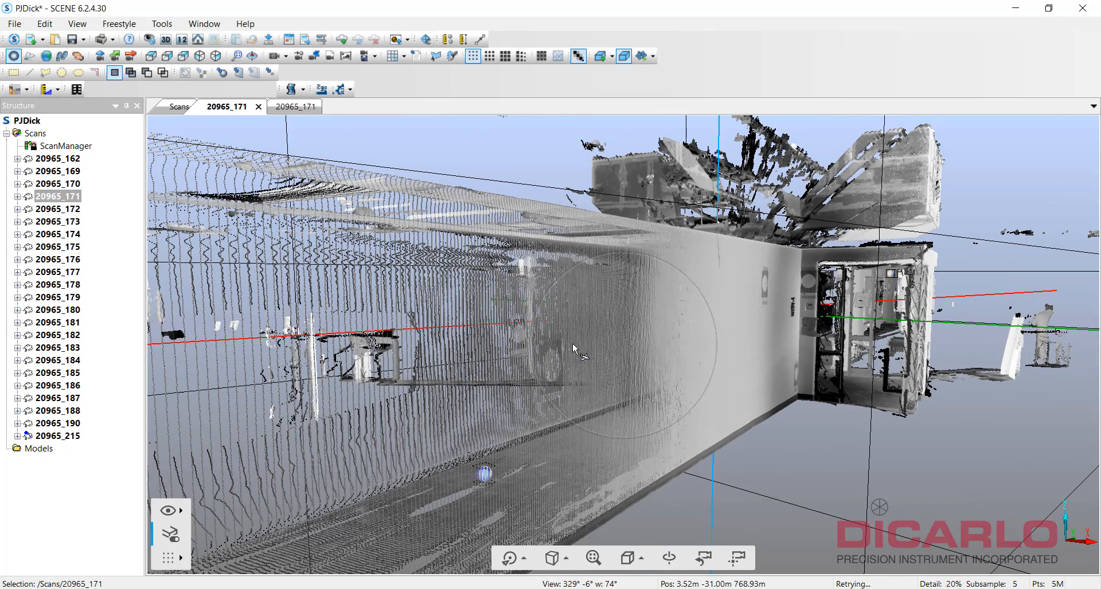
scroll(599, 353, "up", 1)
scroll(598, 352, "up", 5)
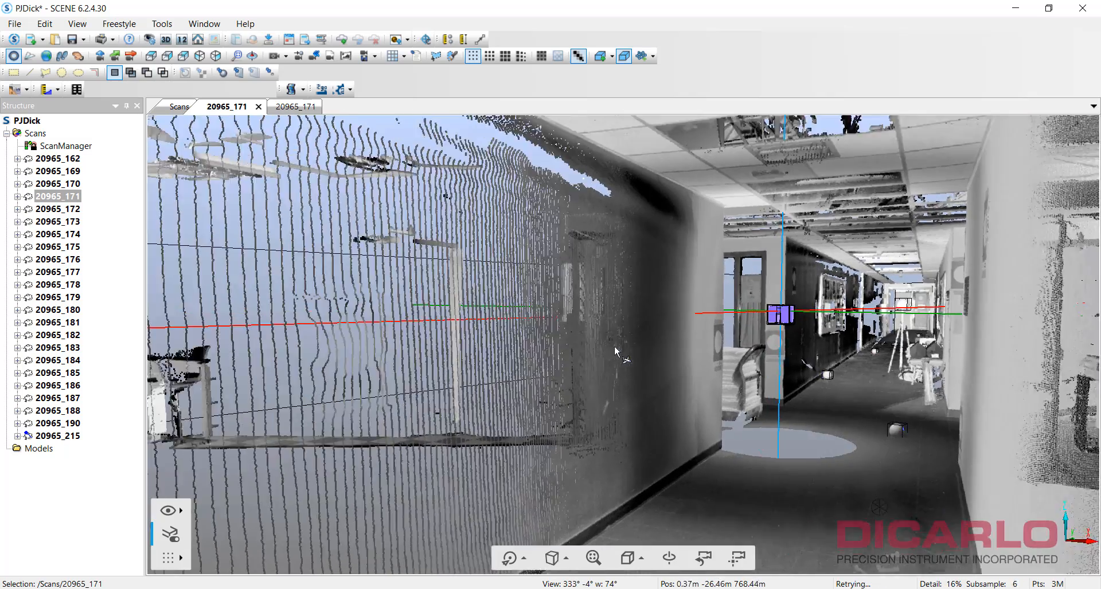
left_click_drag(614, 345, 663, 337)
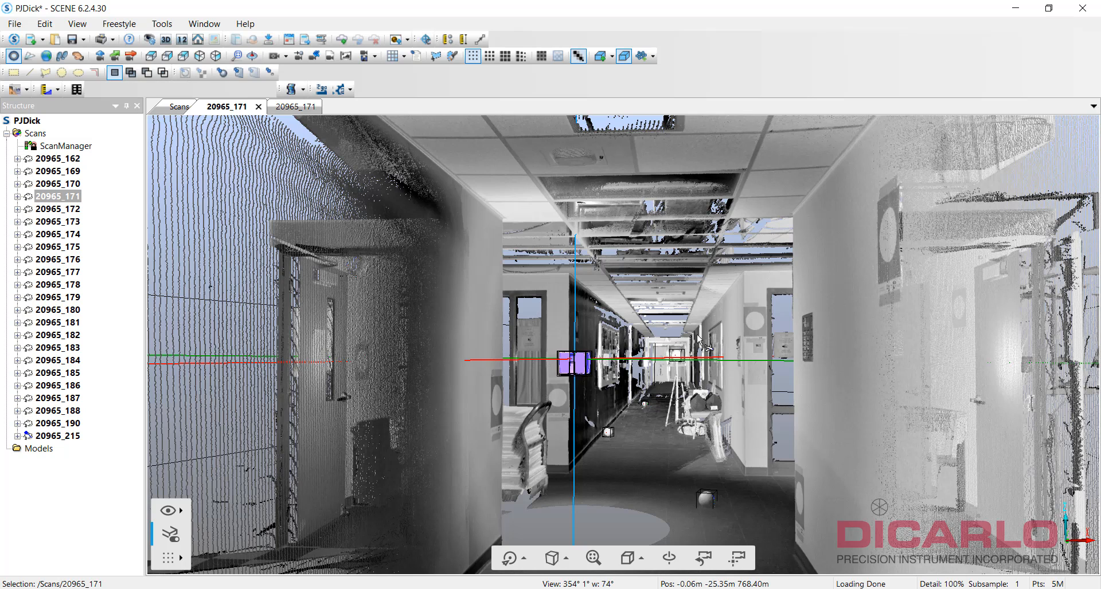
left_click_drag(612, 343, 649, 371)
scroll(650, 372, "down", 4)
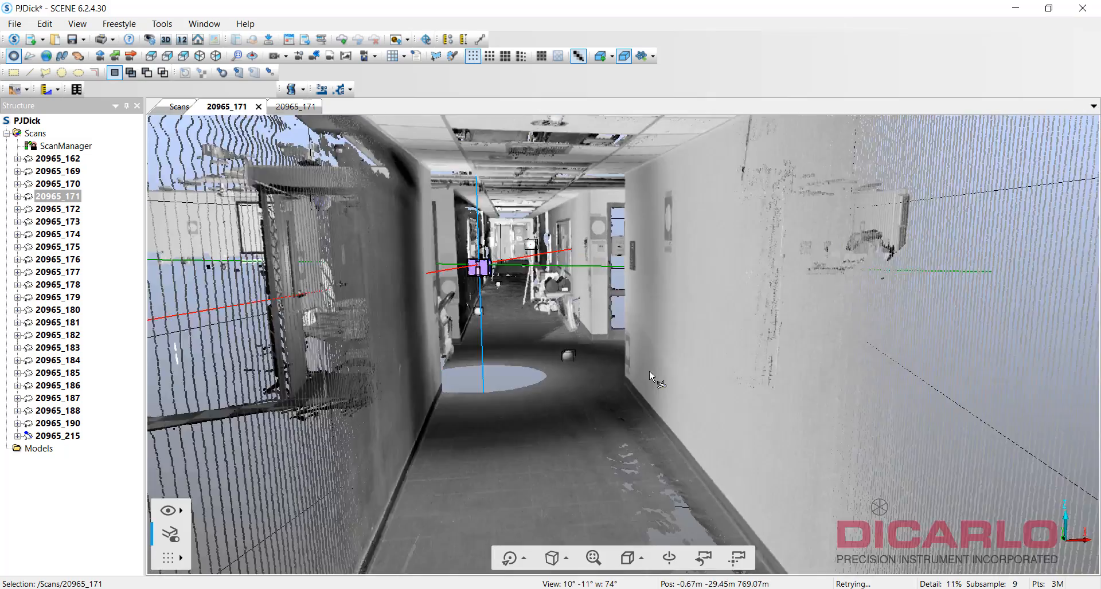
scroll(660, 372, "down", 15)
right_click_drag(879, 433, 898, 448)
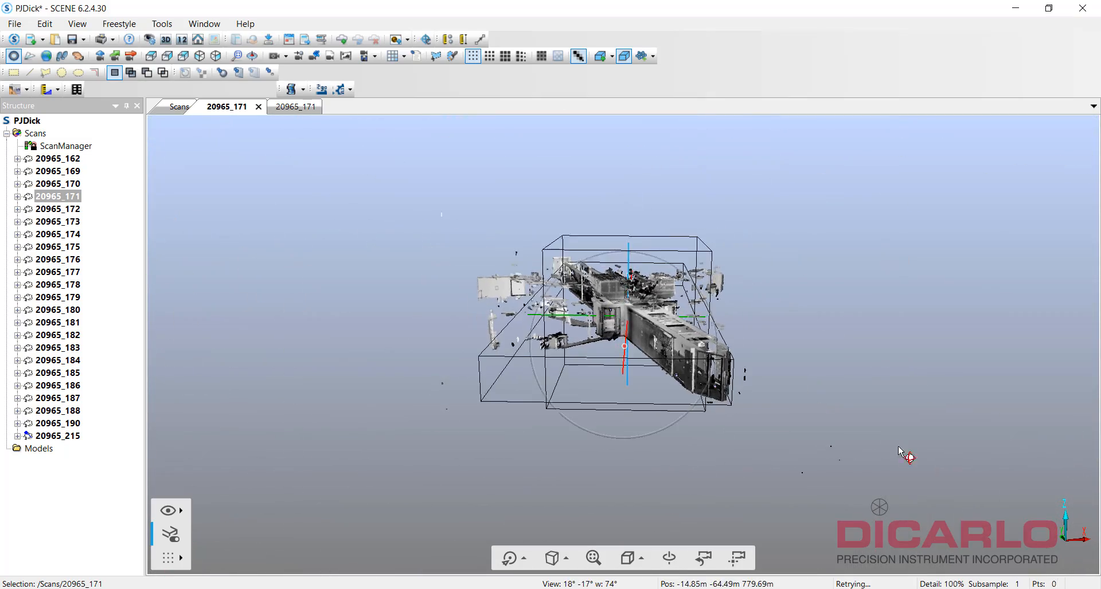
left_click_drag(899, 448, 974, 494)
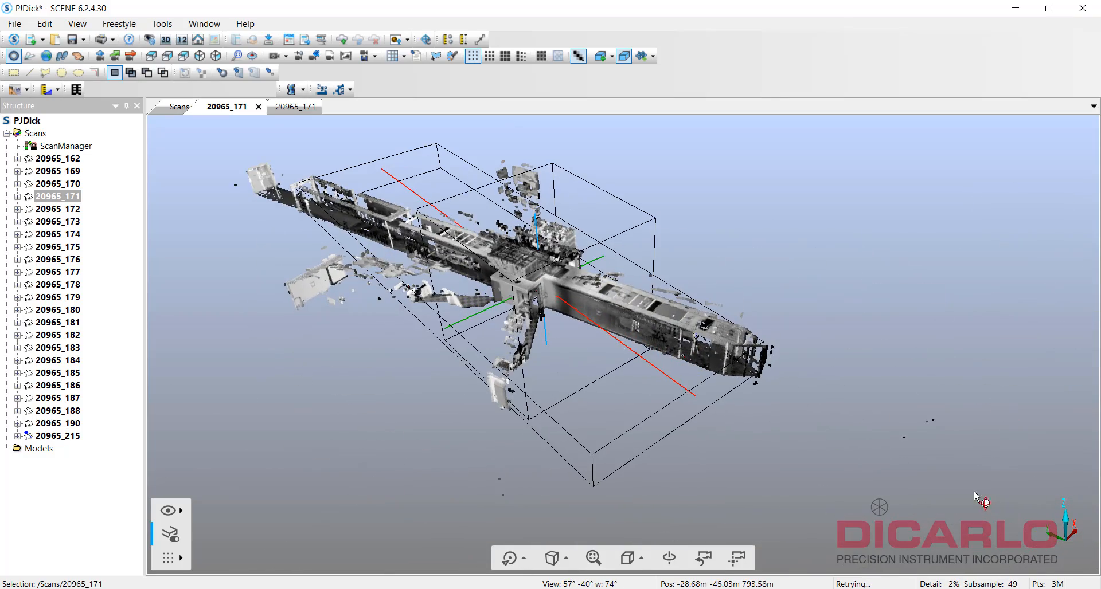